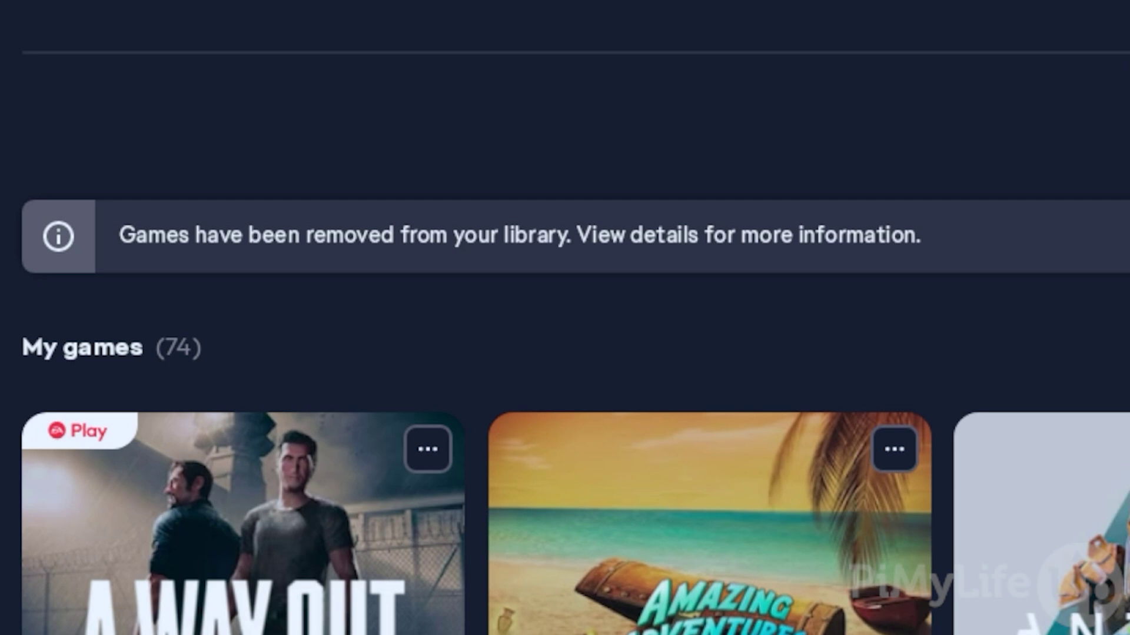
scroll(564, 317, down, 10)
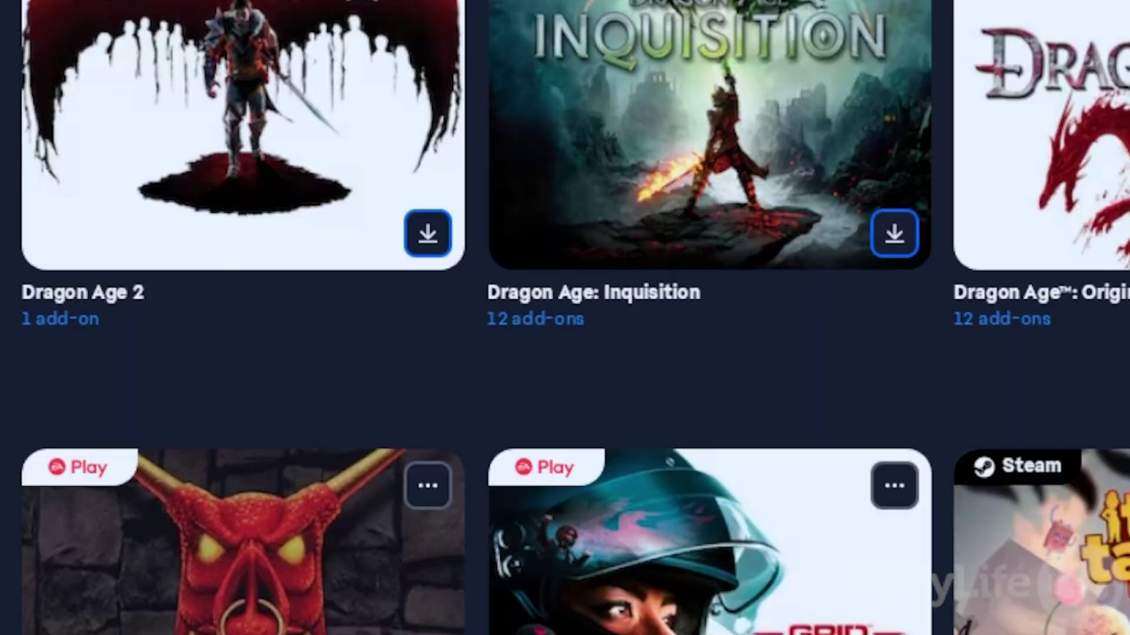
scroll(565, 318, down, 8)
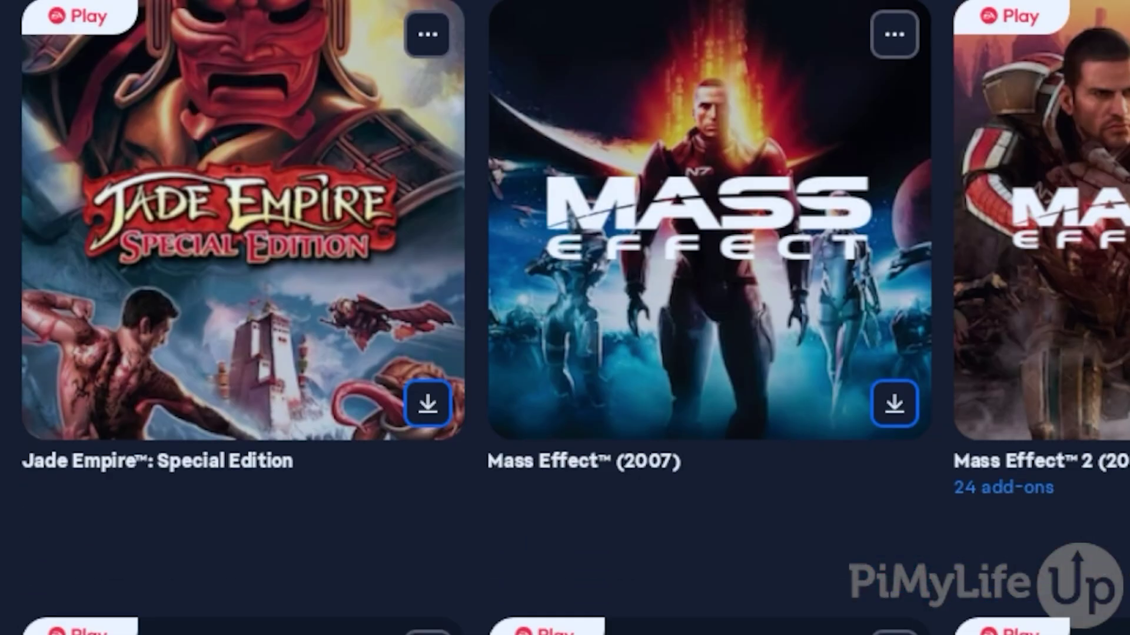
scroll(564, 318, down, 8)
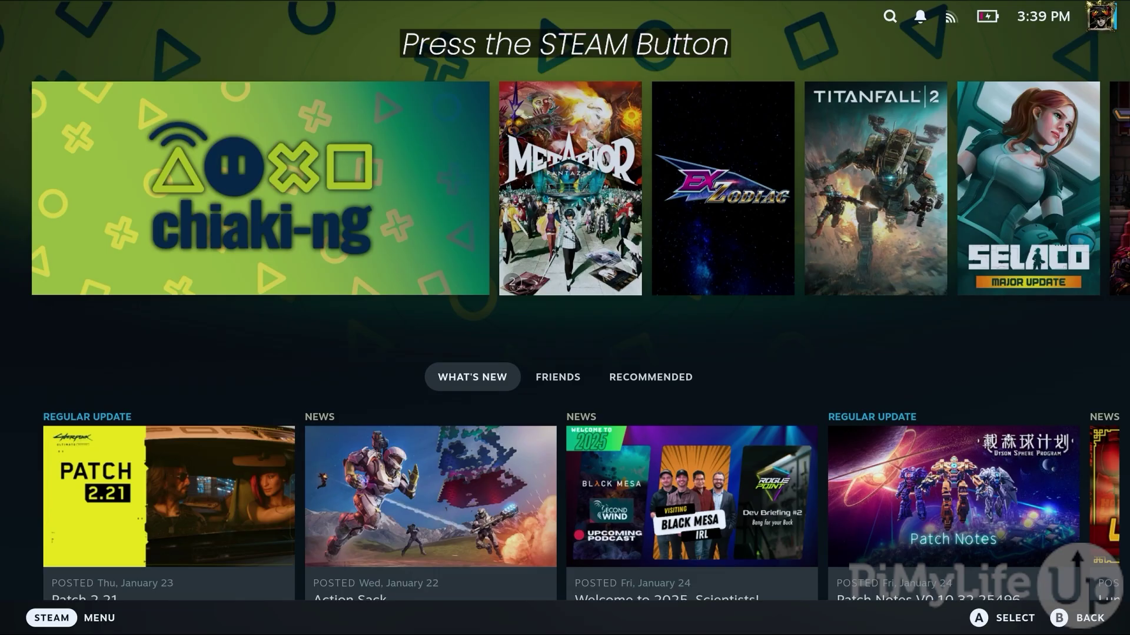
- Switch the Steam Deck from gaming mode to desktop mode through the power options
key(ctrl+1)
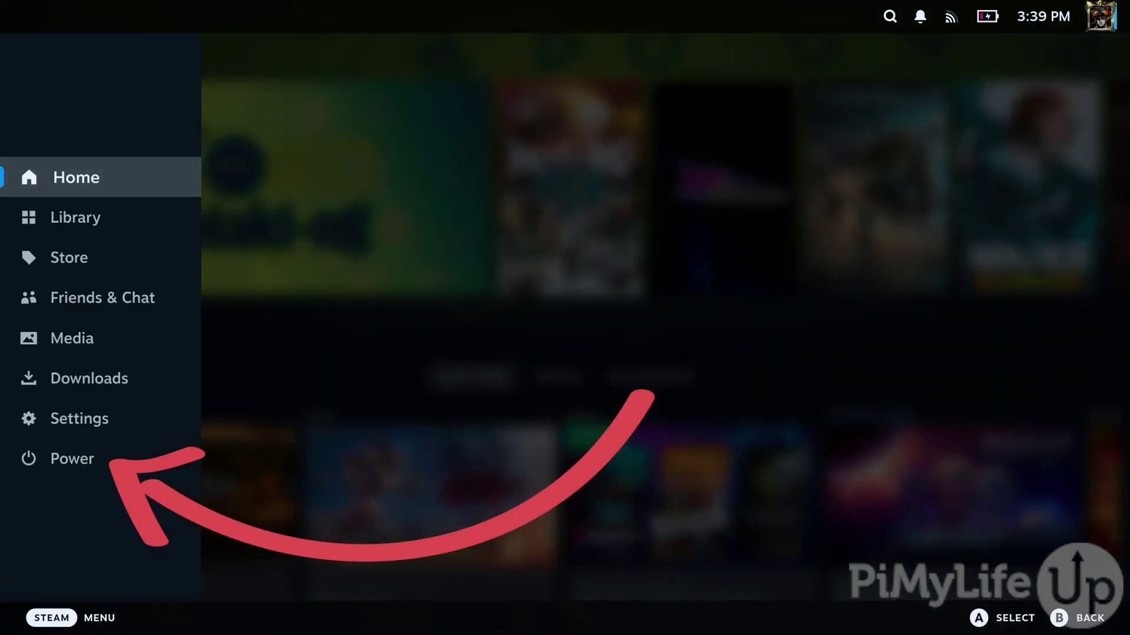
key(Down)
key(Down)
key(Down)
key(Down)
key(Down)
key(Down)
key(Down)
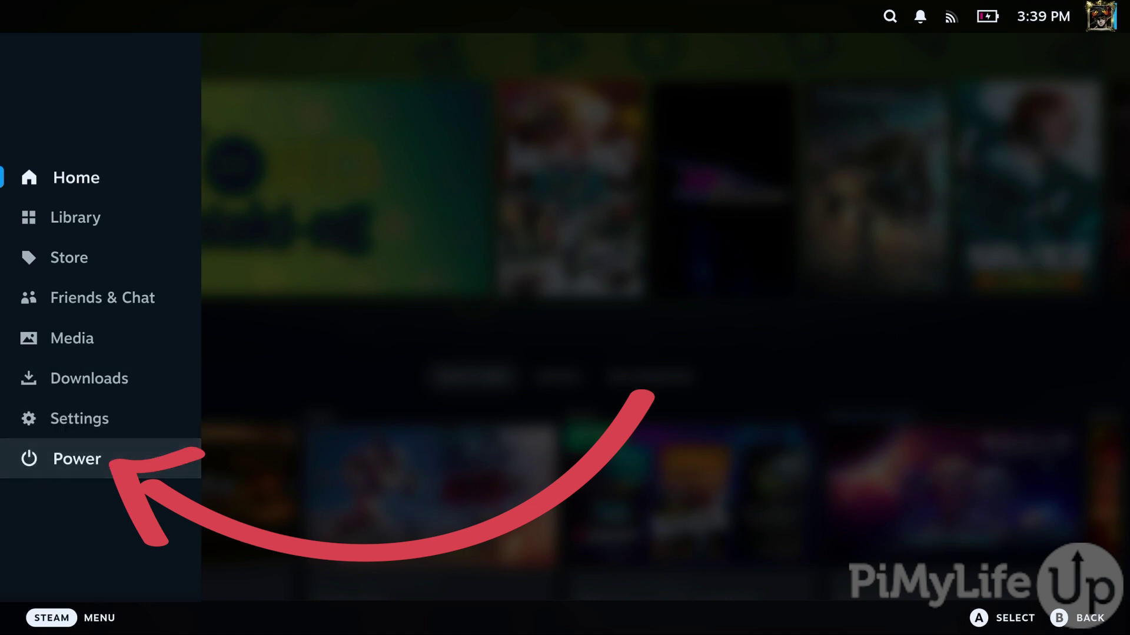
key(Return)
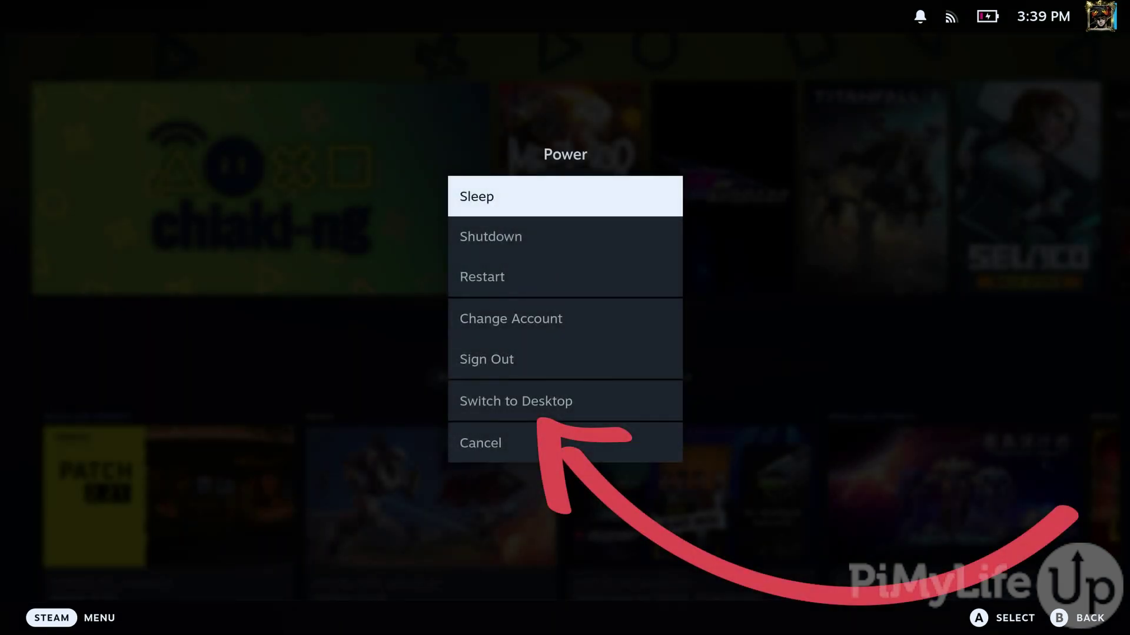
key(Down)
key(Down)
key(Down)
key(Down)
key(Down)
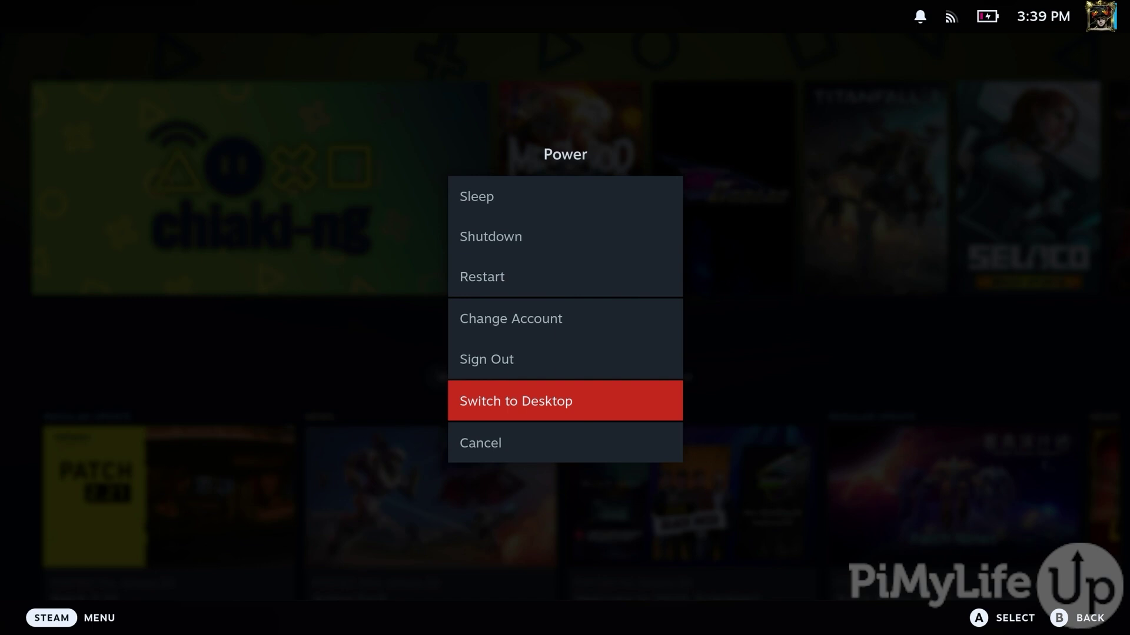
key(Return)
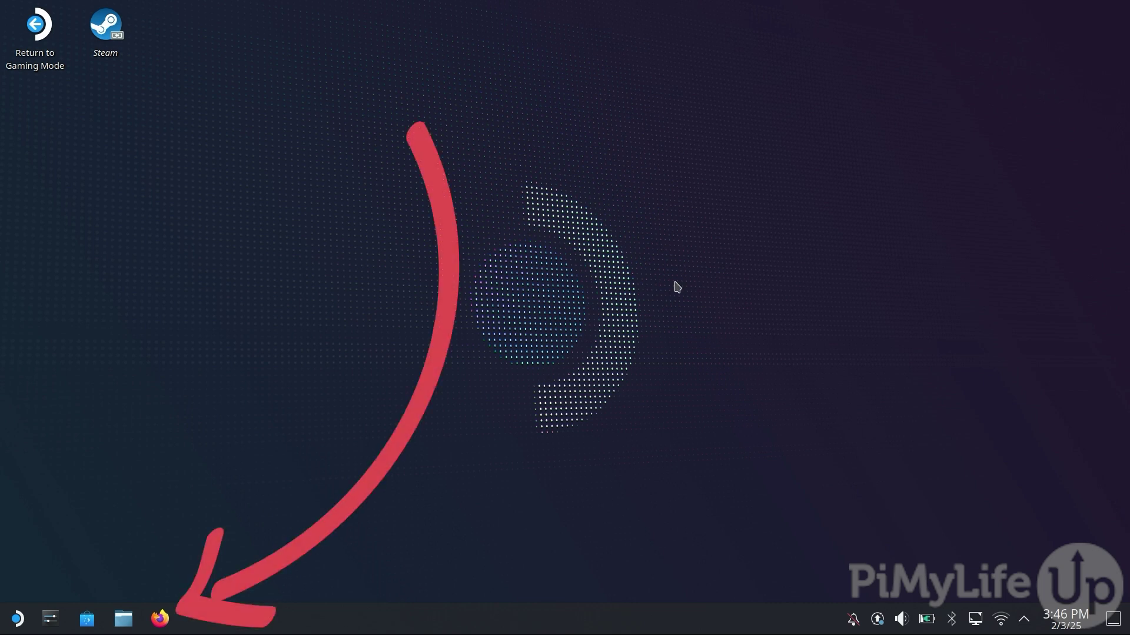
click(157, 619)
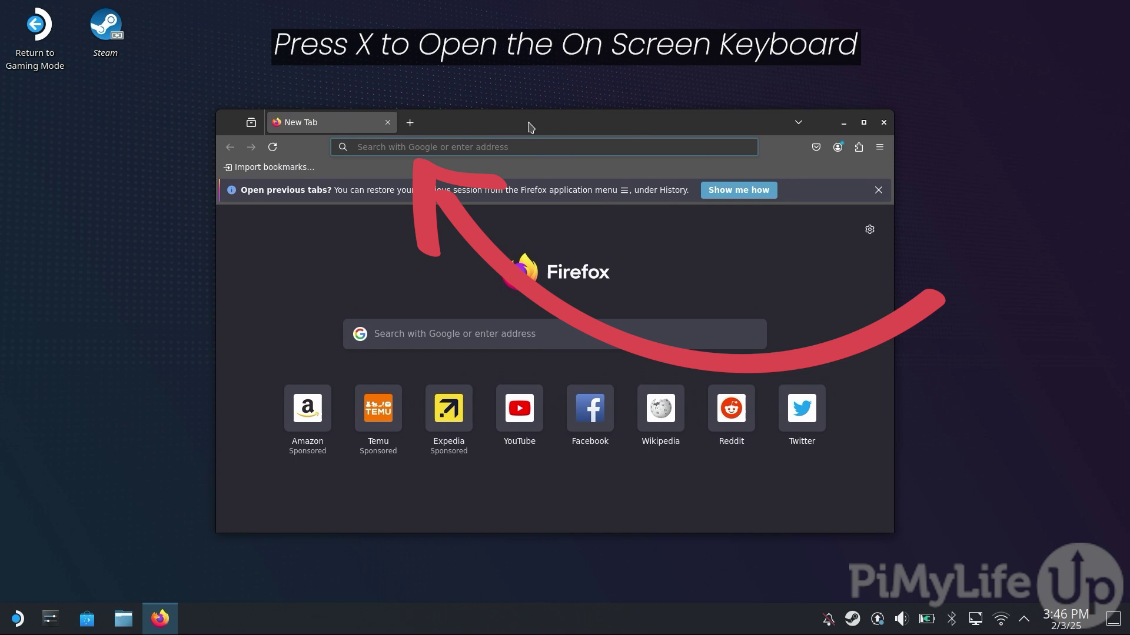
click(523, 142)
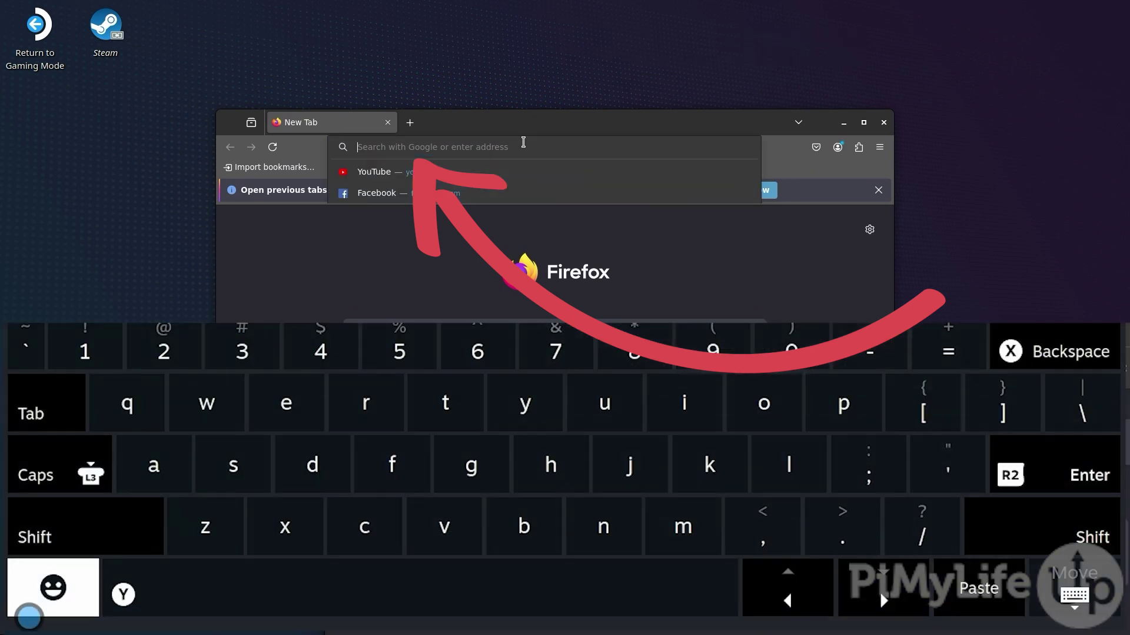
text(http)
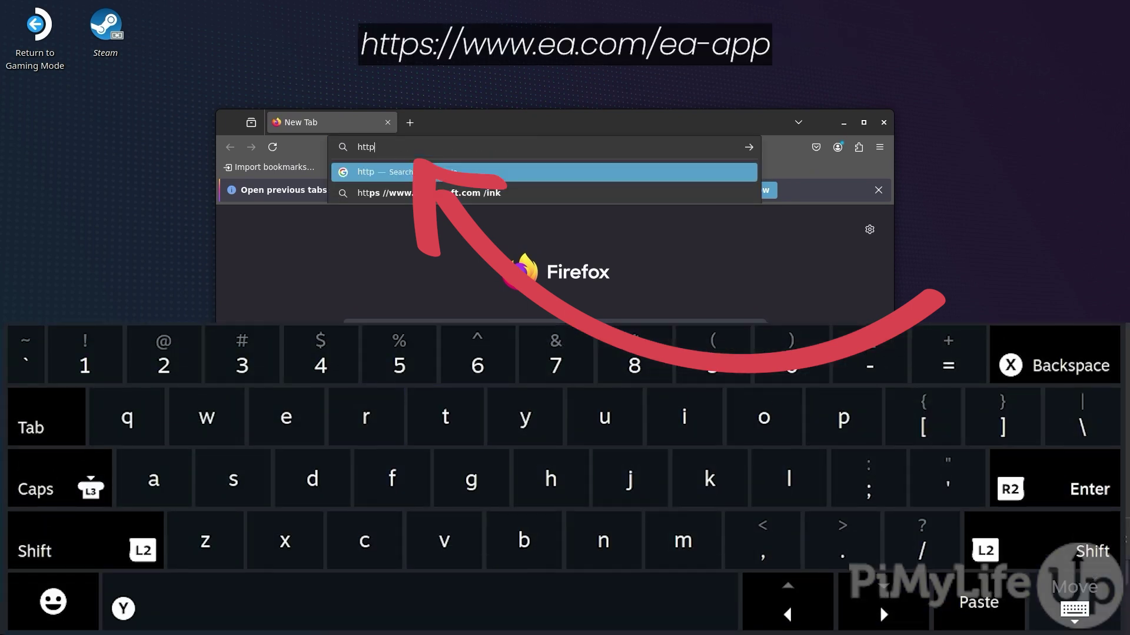
text(s:)
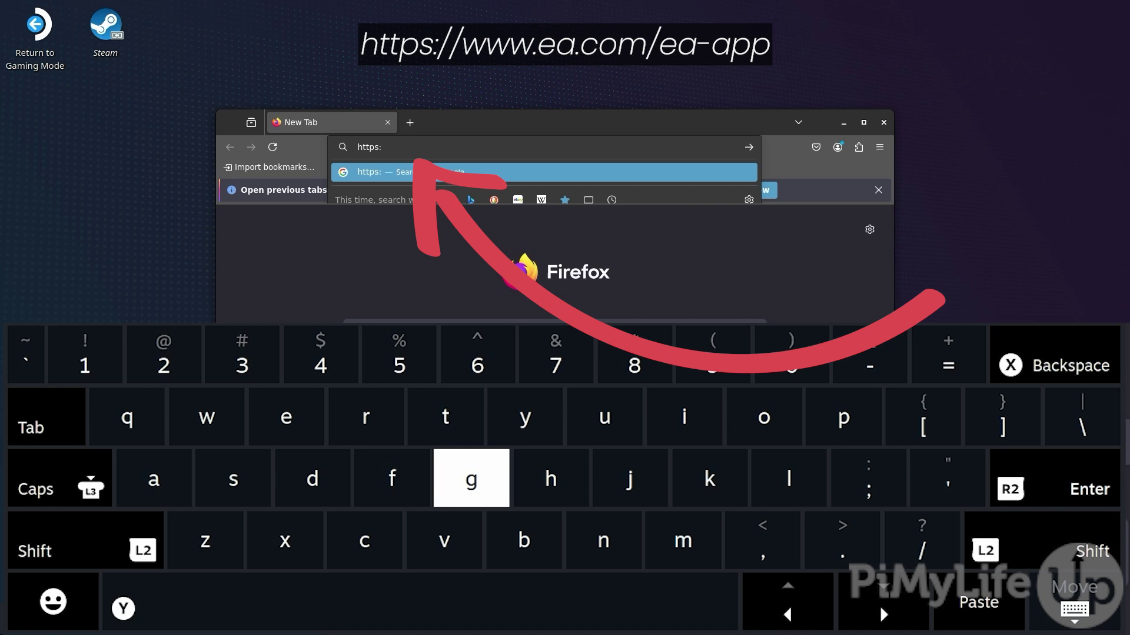
text(//)
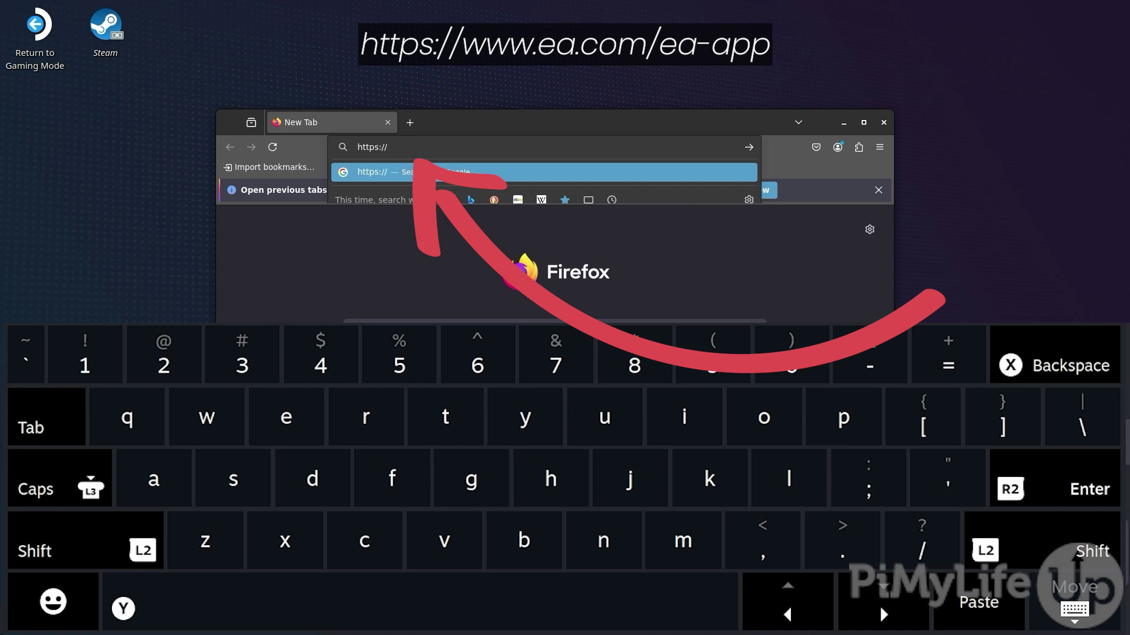
text(www.ea)
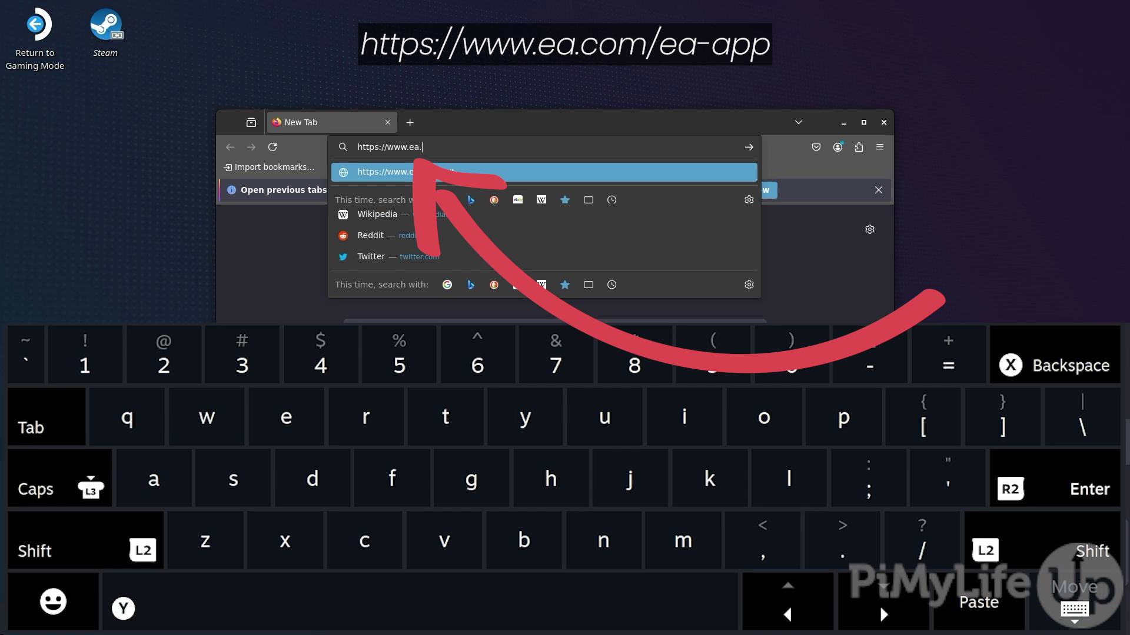
text(.com/ea)
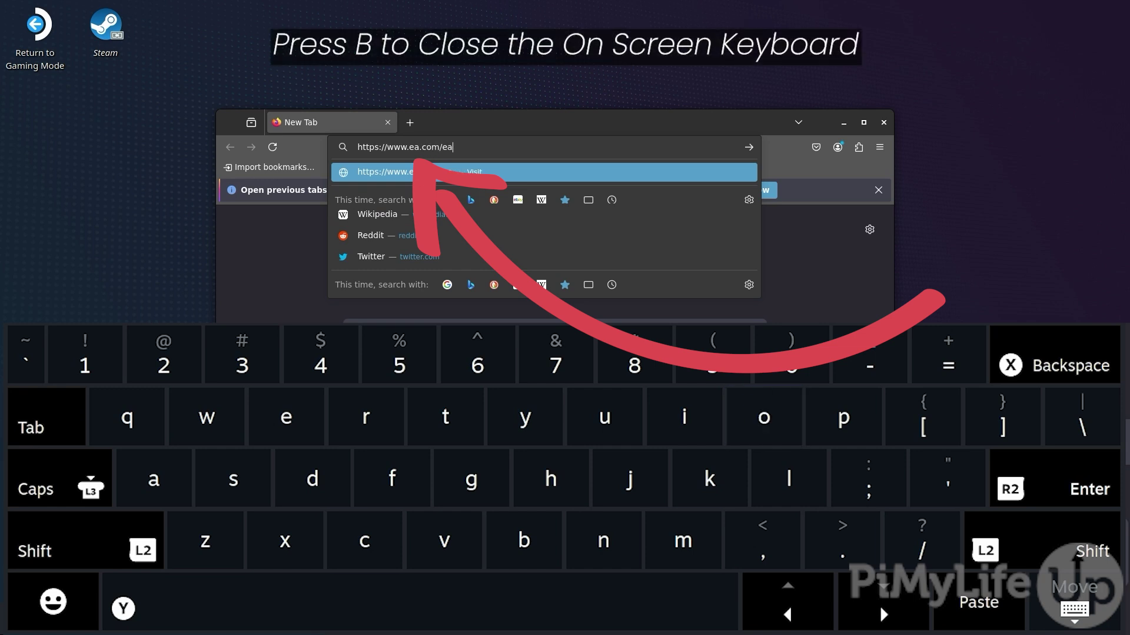
text(-app)
key(Return)
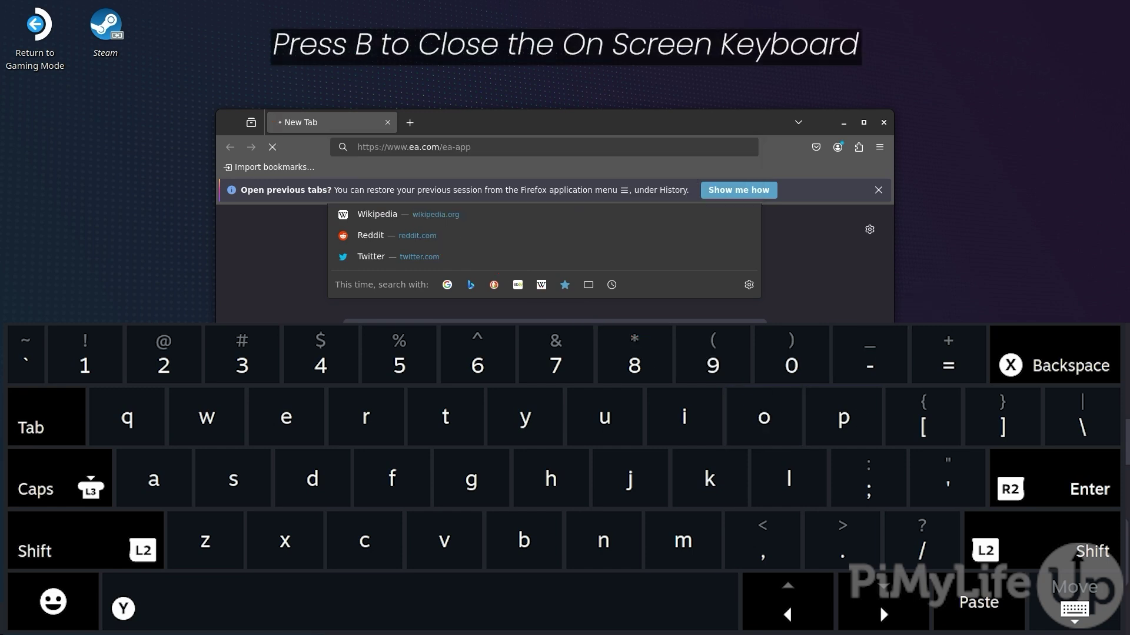
key(Escape)
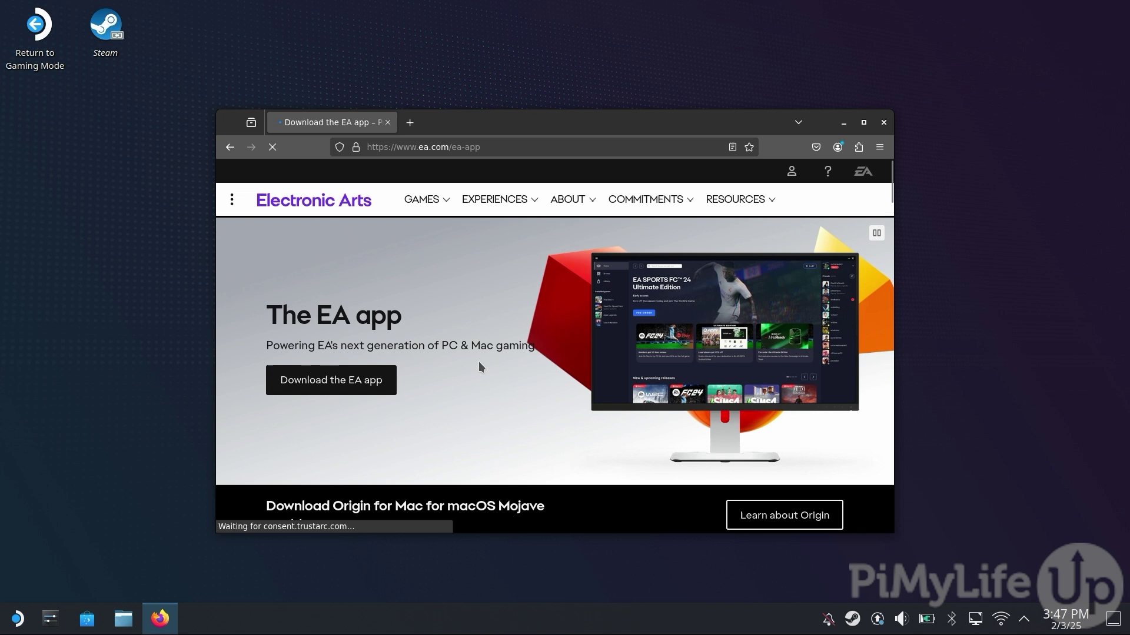
- Download the Windows version of the EA app and close the browser
click(380, 390)
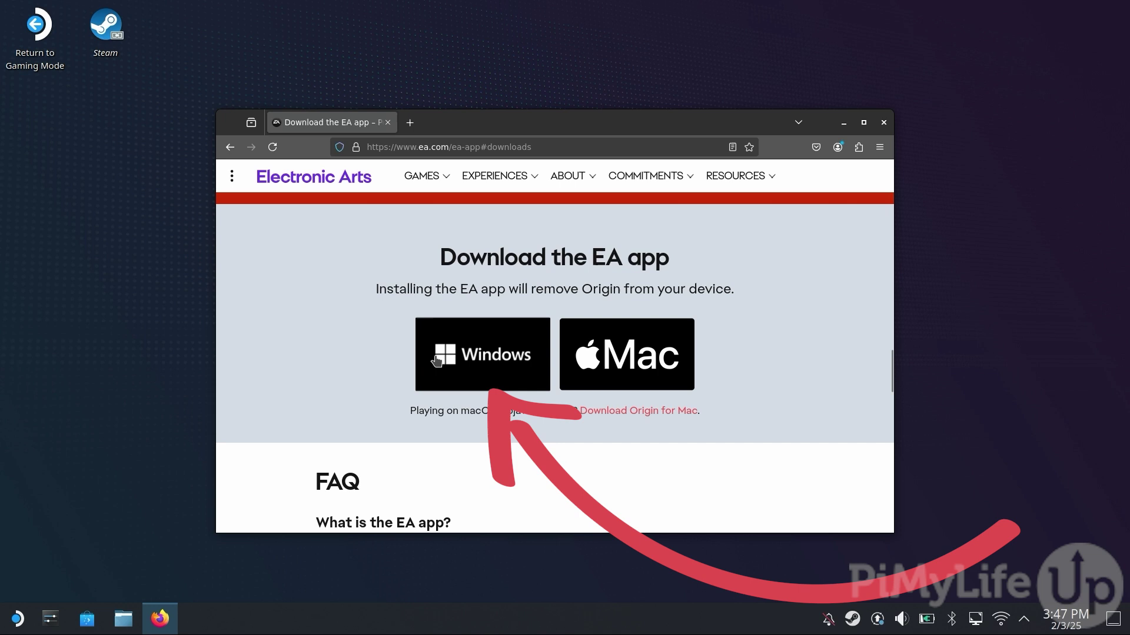
click(502, 336)
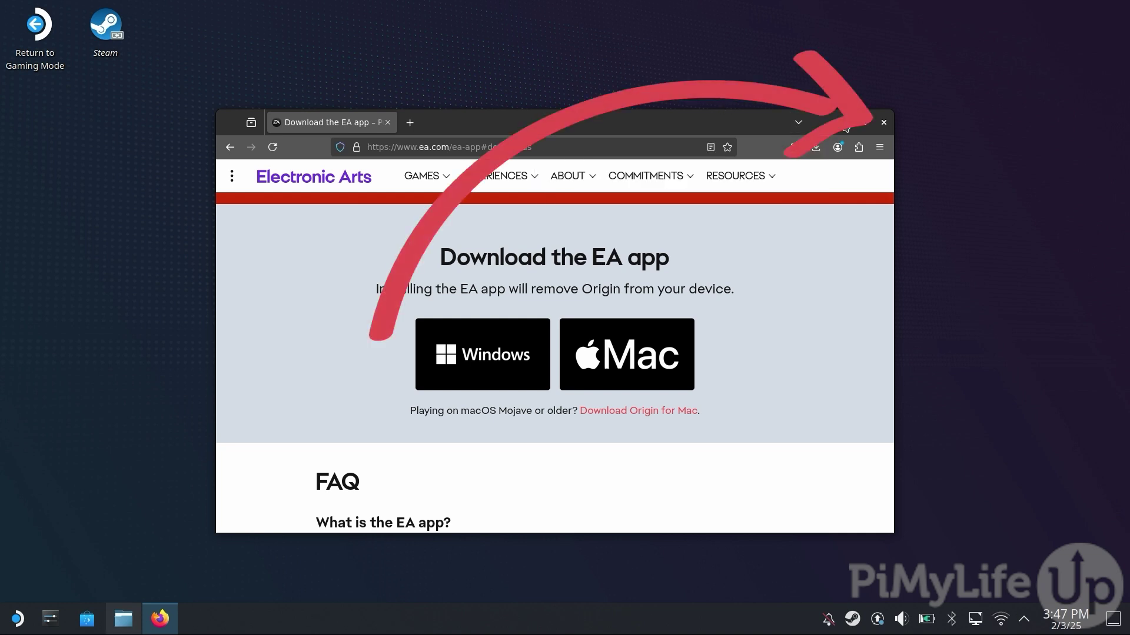
click(883, 123)
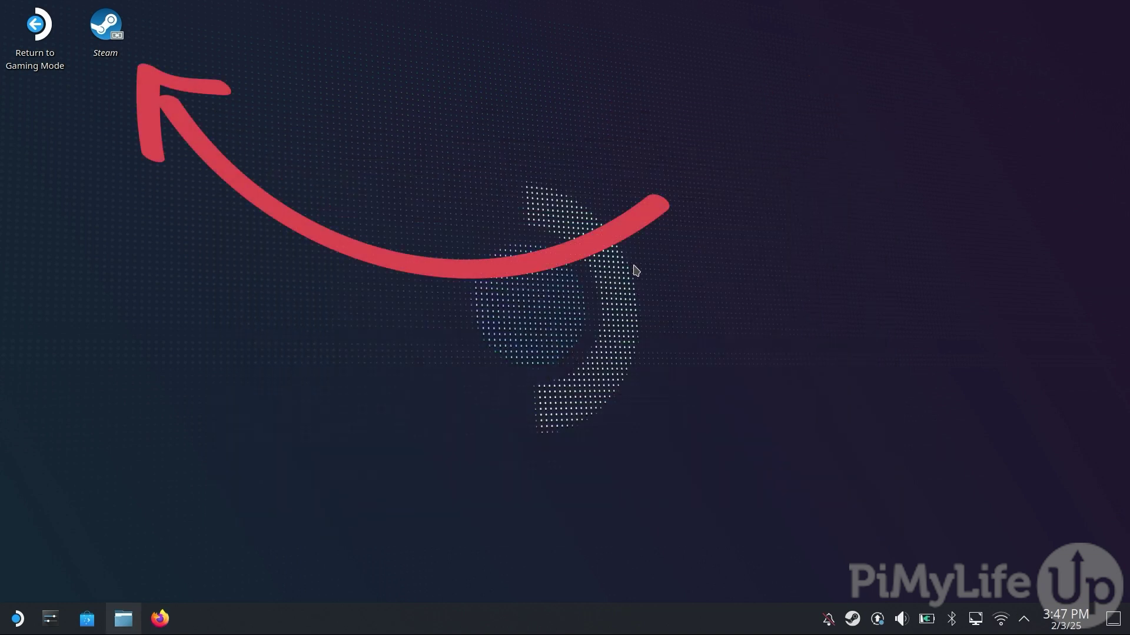
- Launch Steam and add EAappInstaller.exe from the Downloads folder as a non-Steam game
click(87, 32)
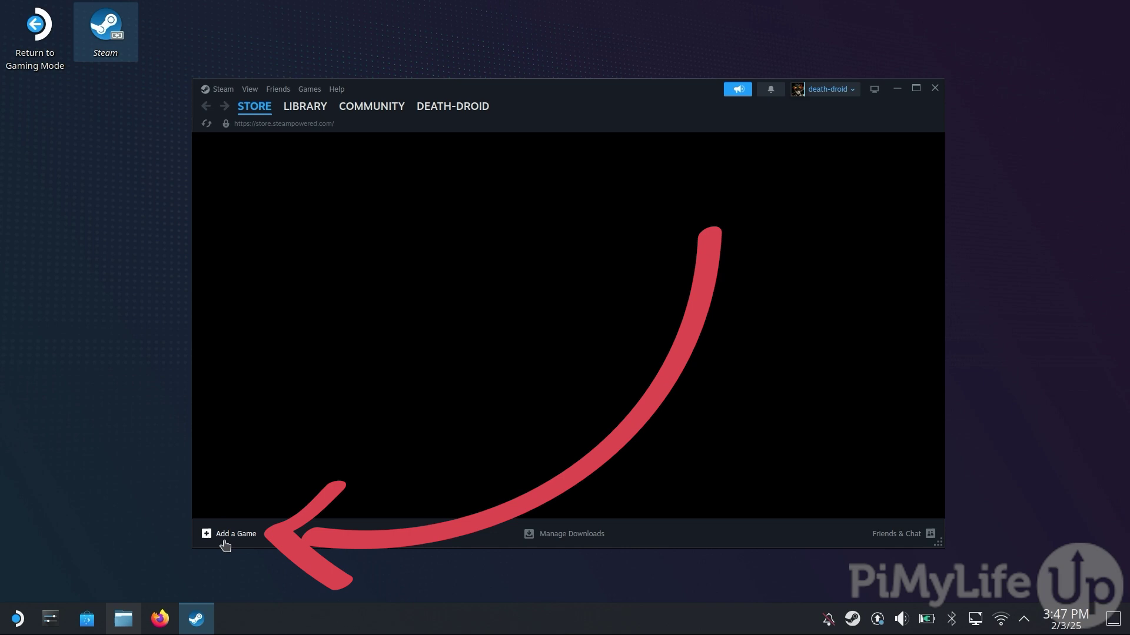
click(225, 544)
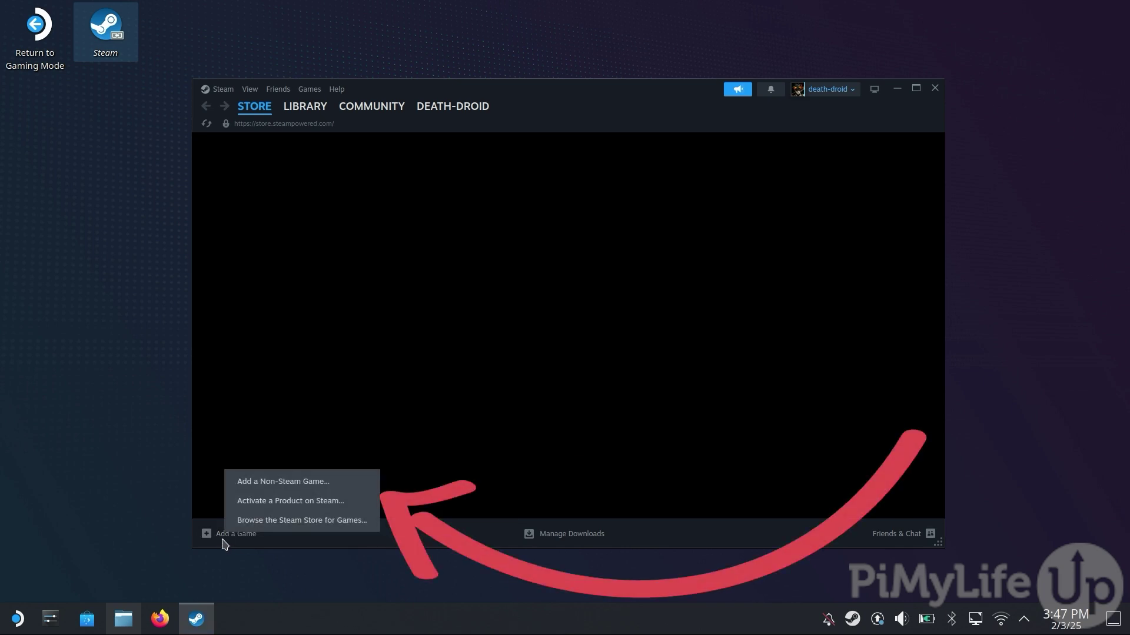
click(356, 488)
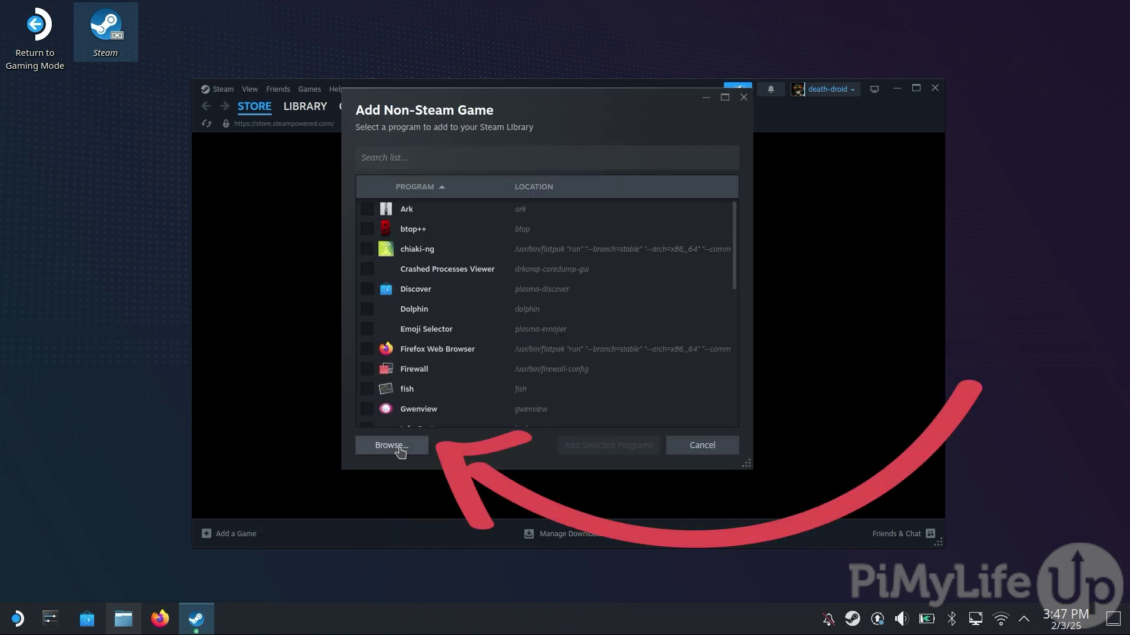
click(417, 453)
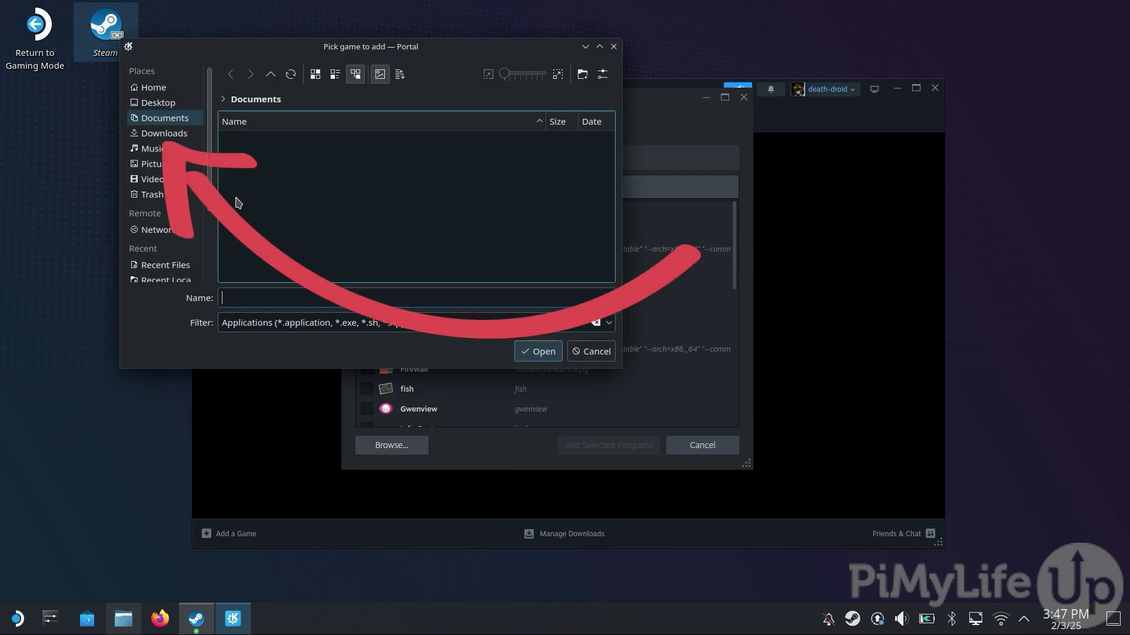
click(191, 136)
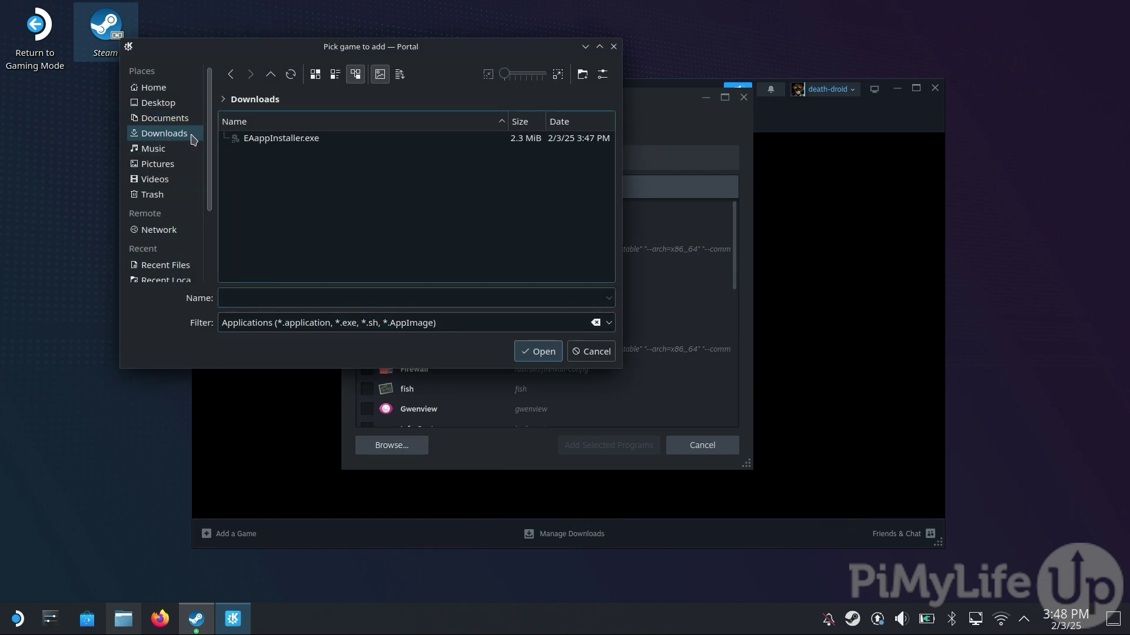
double_click(261, 140)
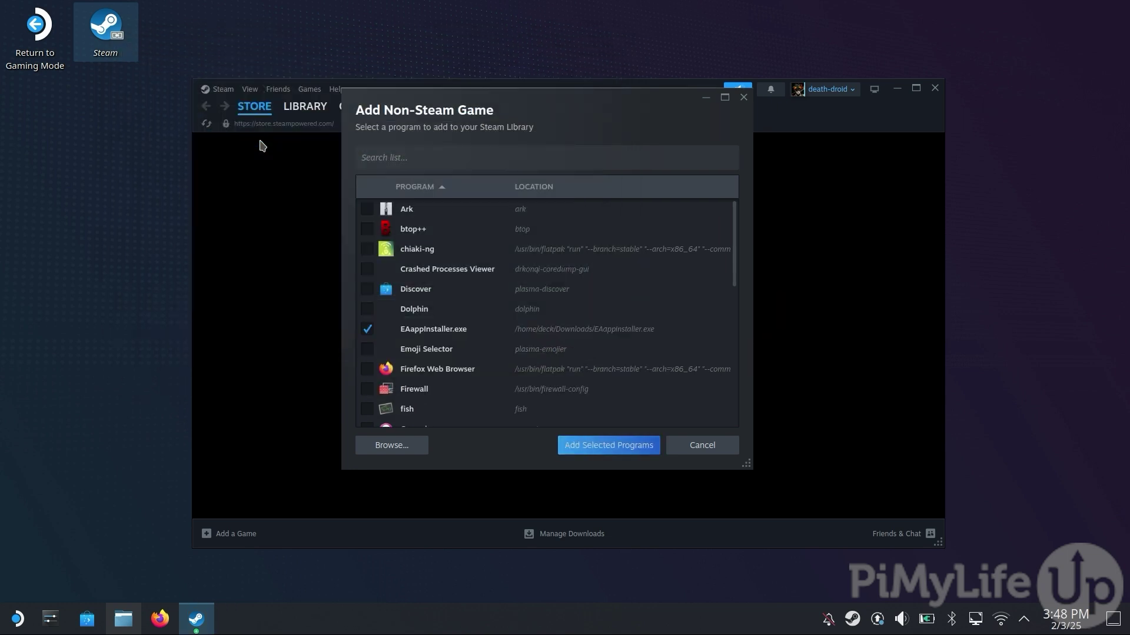
click(593, 456)
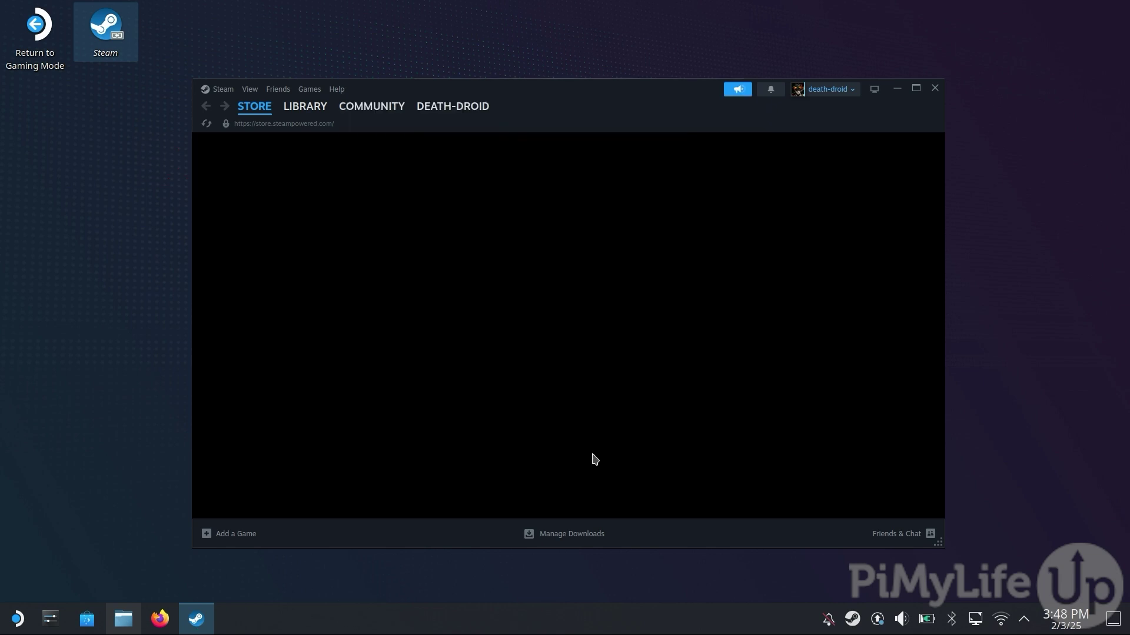
- Search the Steam library for "eaapp" and open the properties of EAappInstaller.exe
click(318, 108)
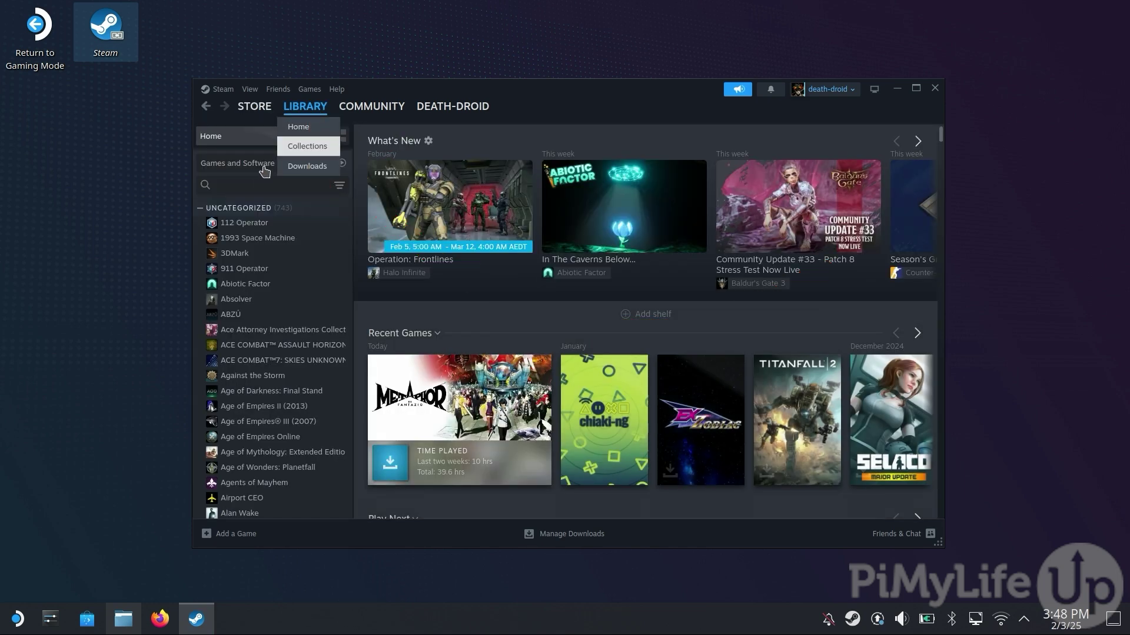
click(254, 186)
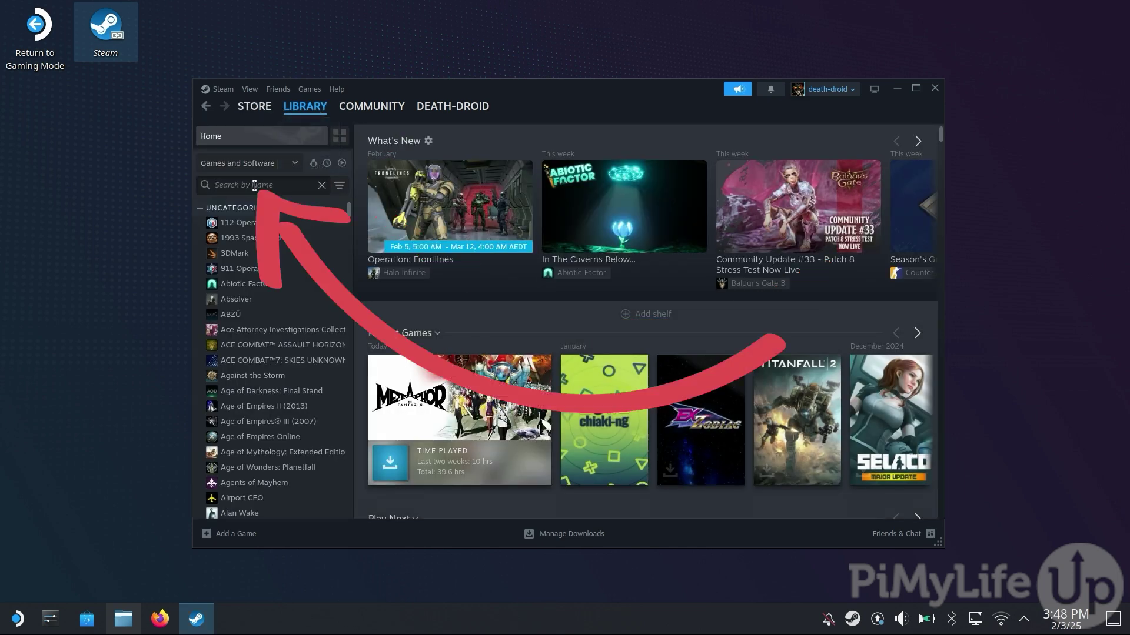
key(x)
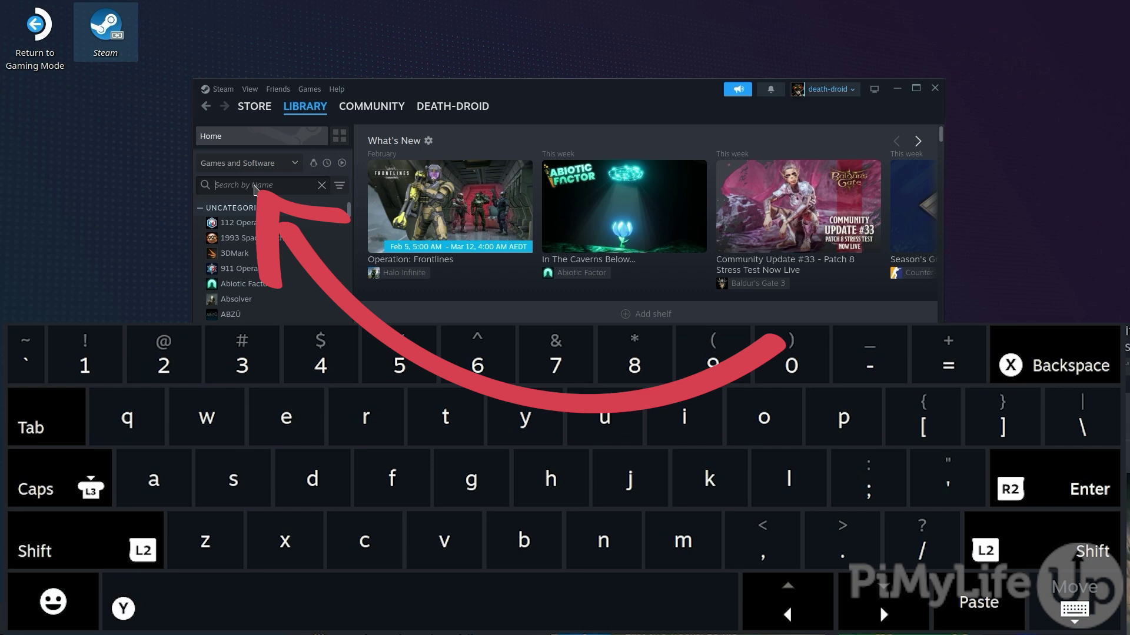
text(eaapp)
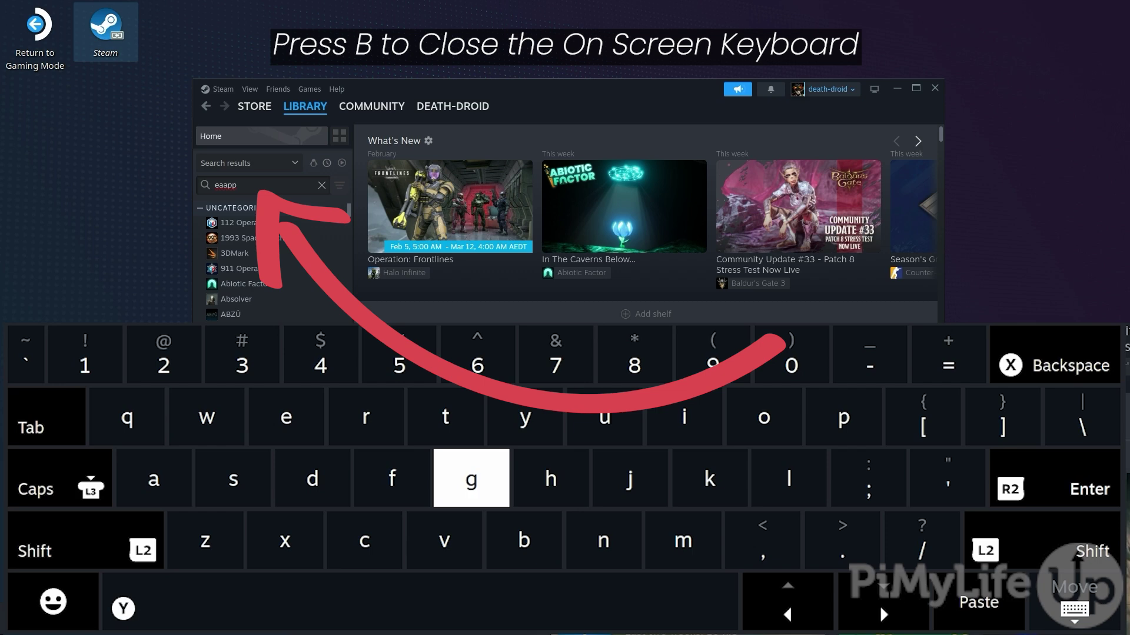
key(Escape)
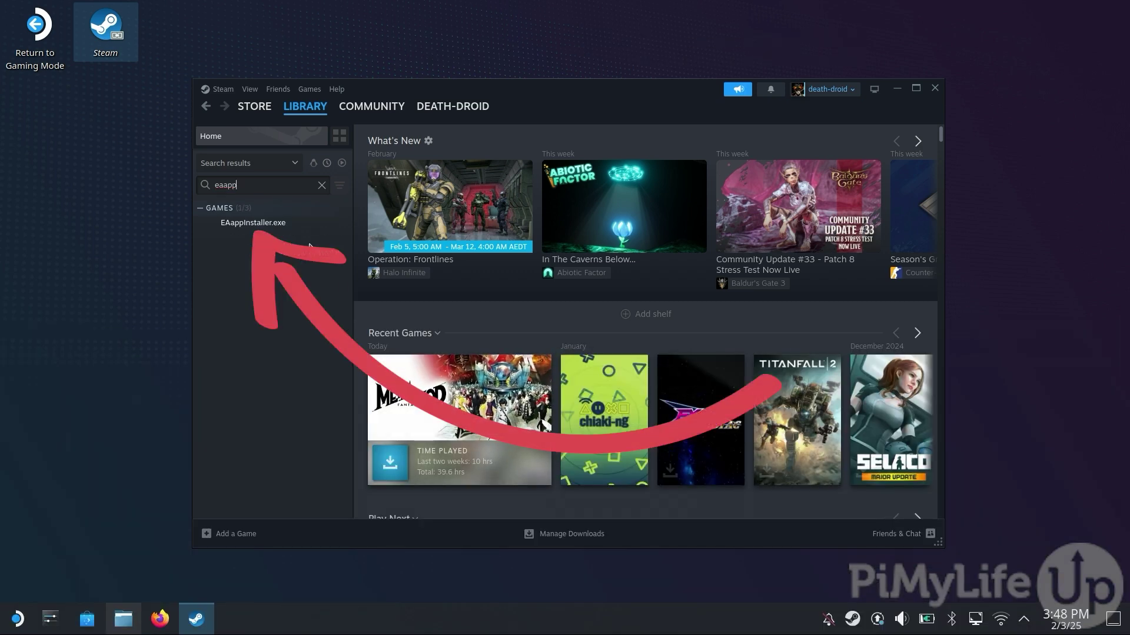
click(286, 226)
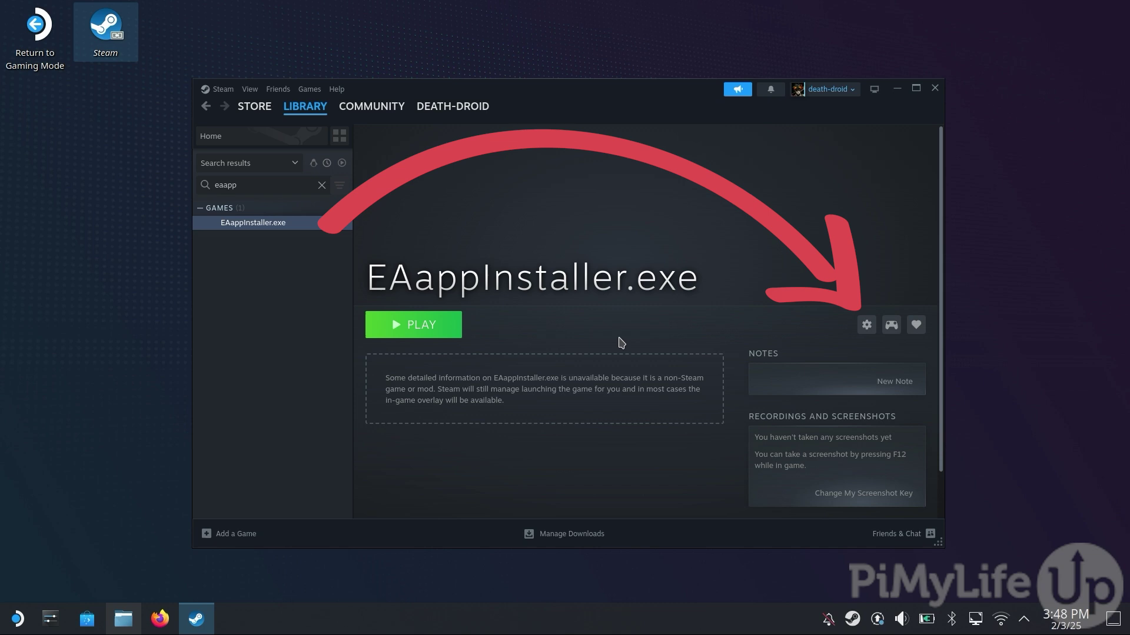
click(865, 328)
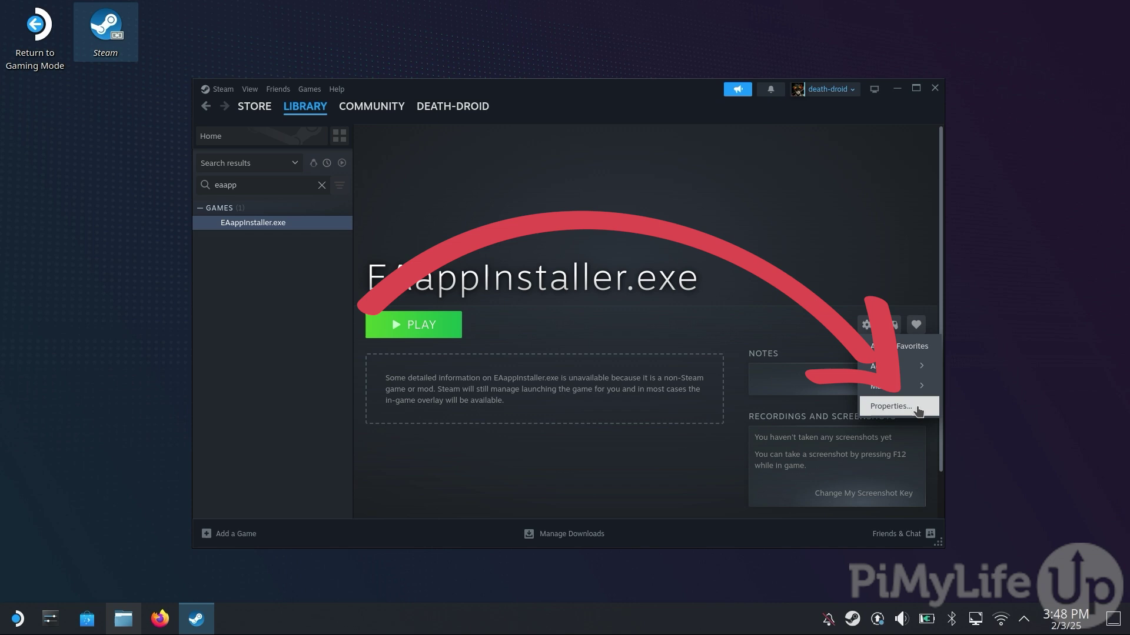
click(891, 407)
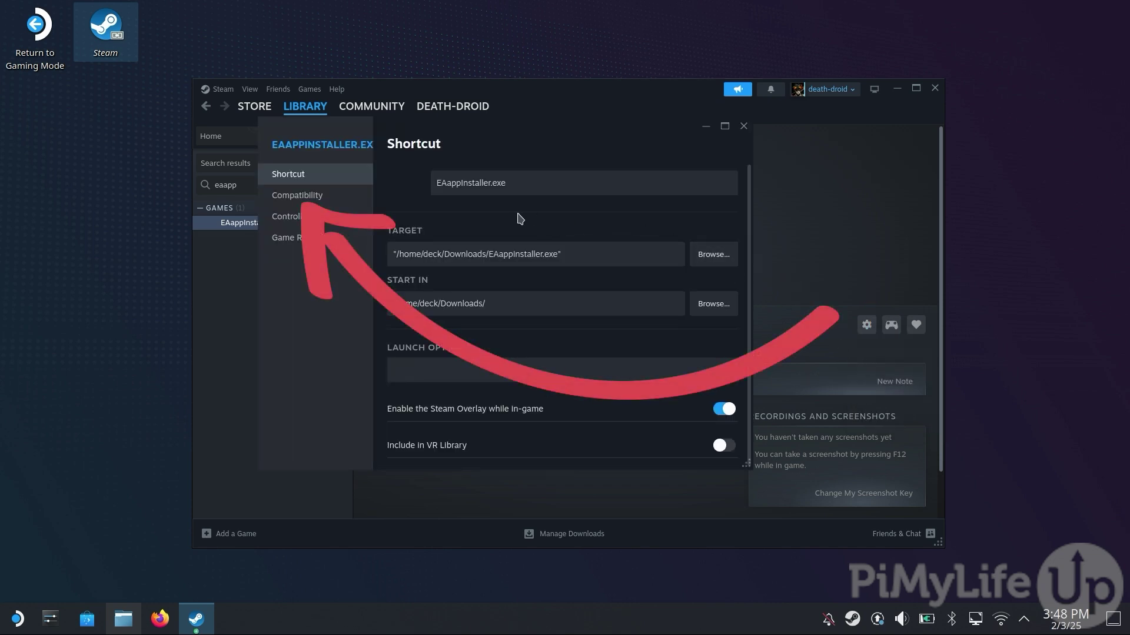
- Force the Proton Experimental compatibility tool for EAappInstaller.exe and close its properties
click(351, 200)
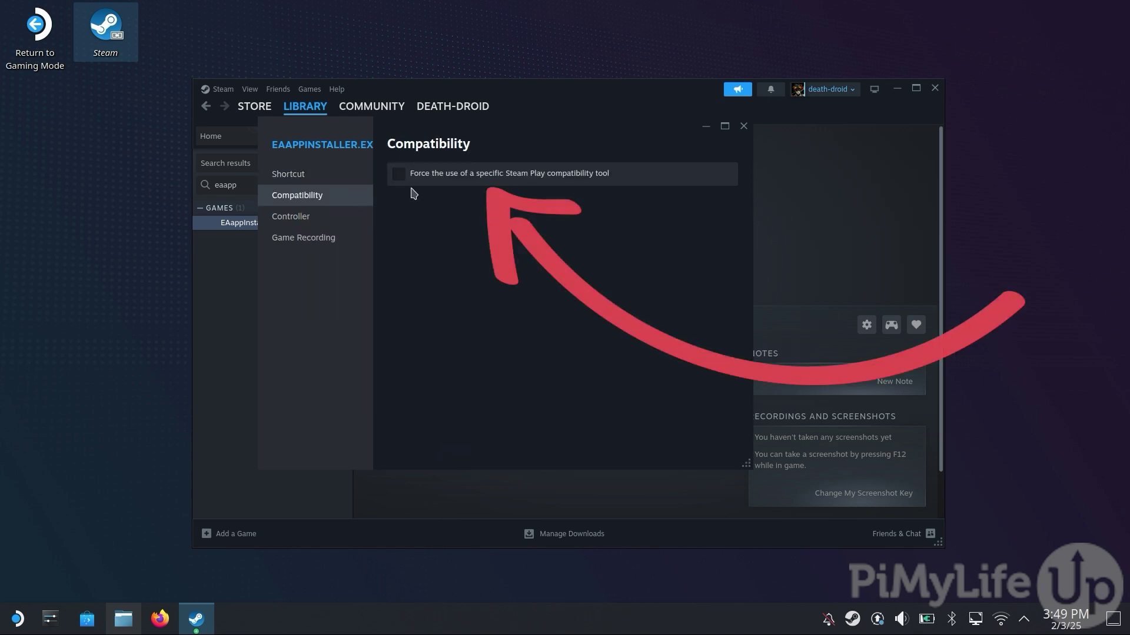
click(398, 173)
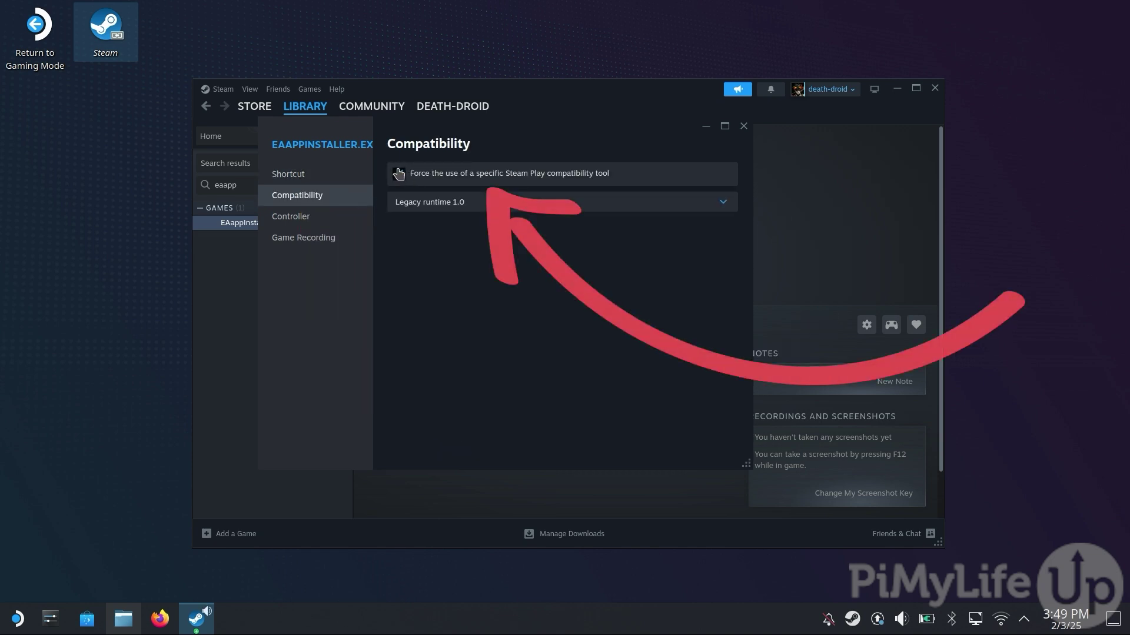
click(451, 203)
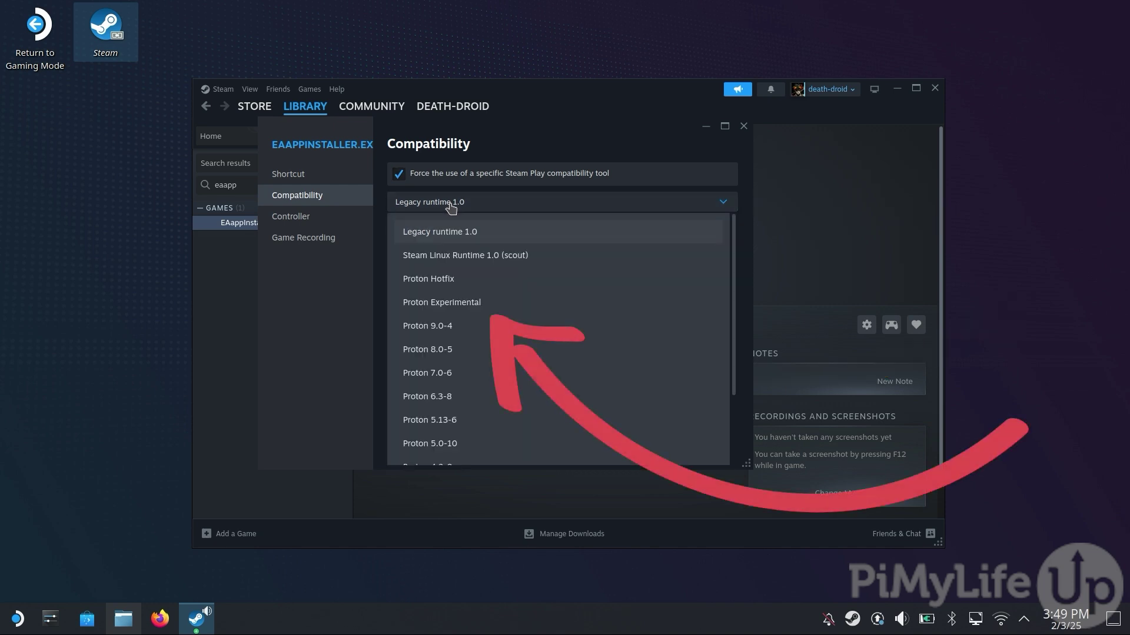
click(514, 307)
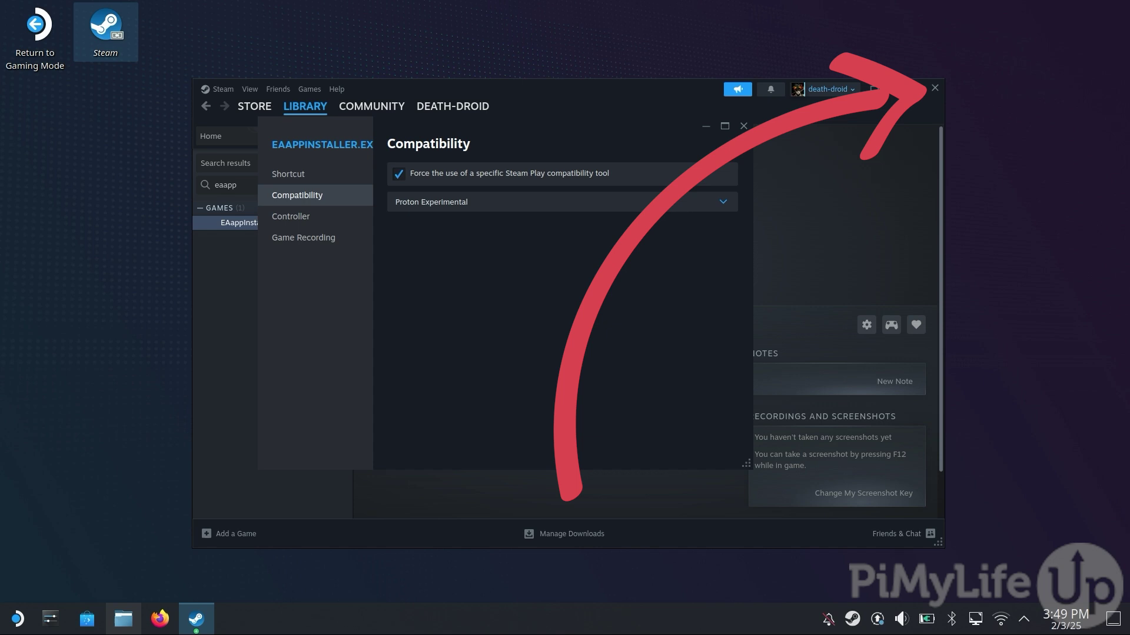
click(744, 126)
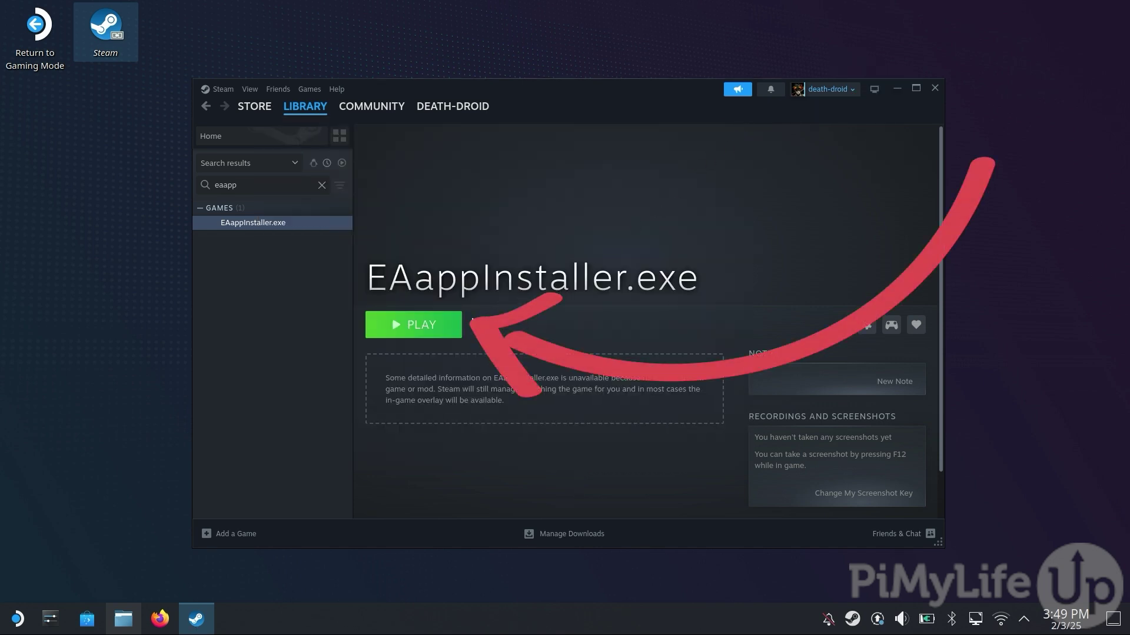
- Run EAappInstaller.exe from Steam, install the EA app with the default setup, and close its sign-in window
click(448, 337)
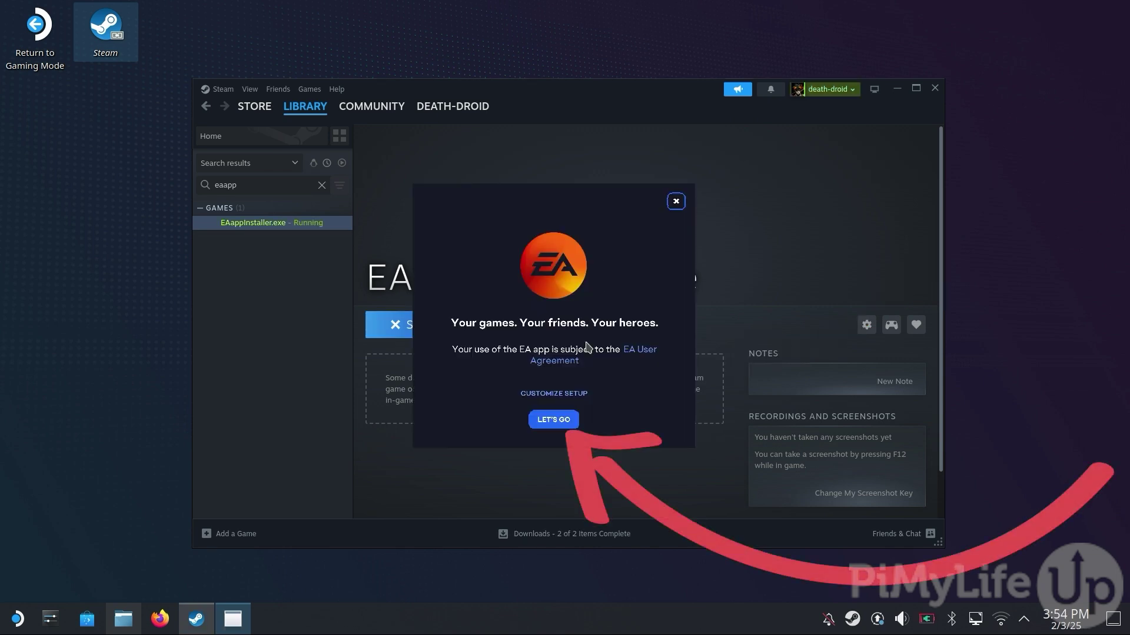
click(569, 419)
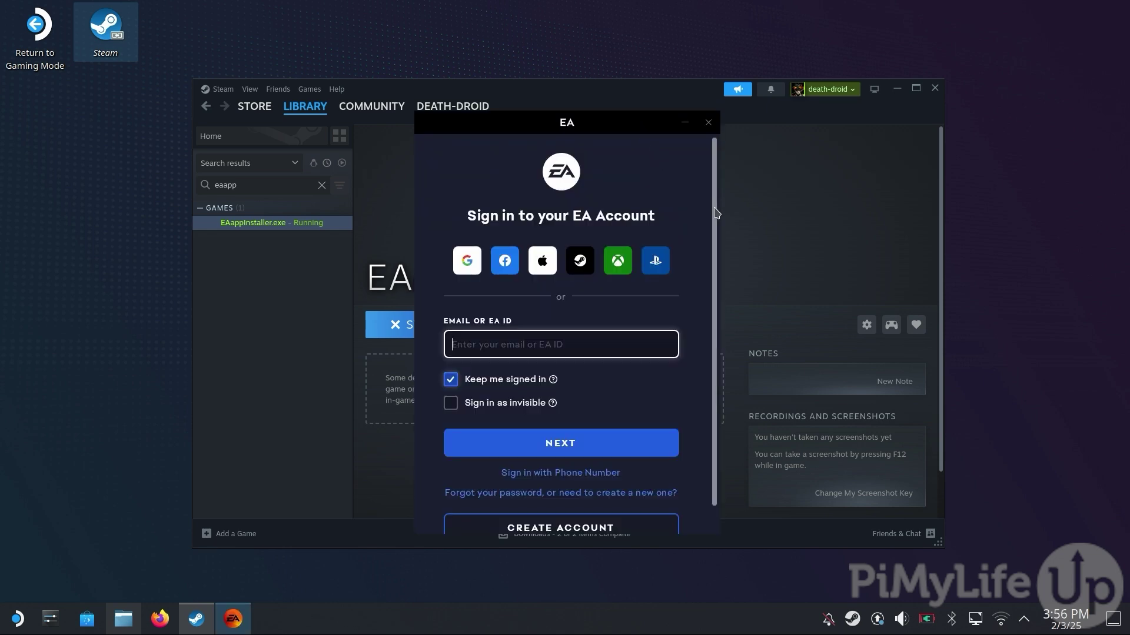
drag(714, 213, 715, 258)
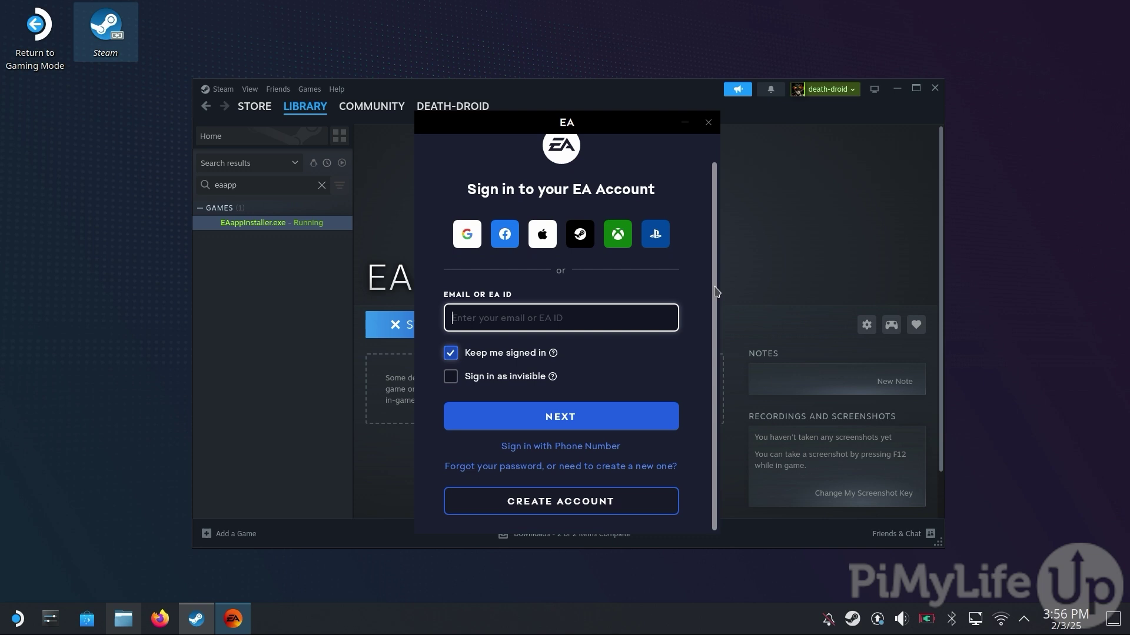
scroll(717, 291, up, 1)
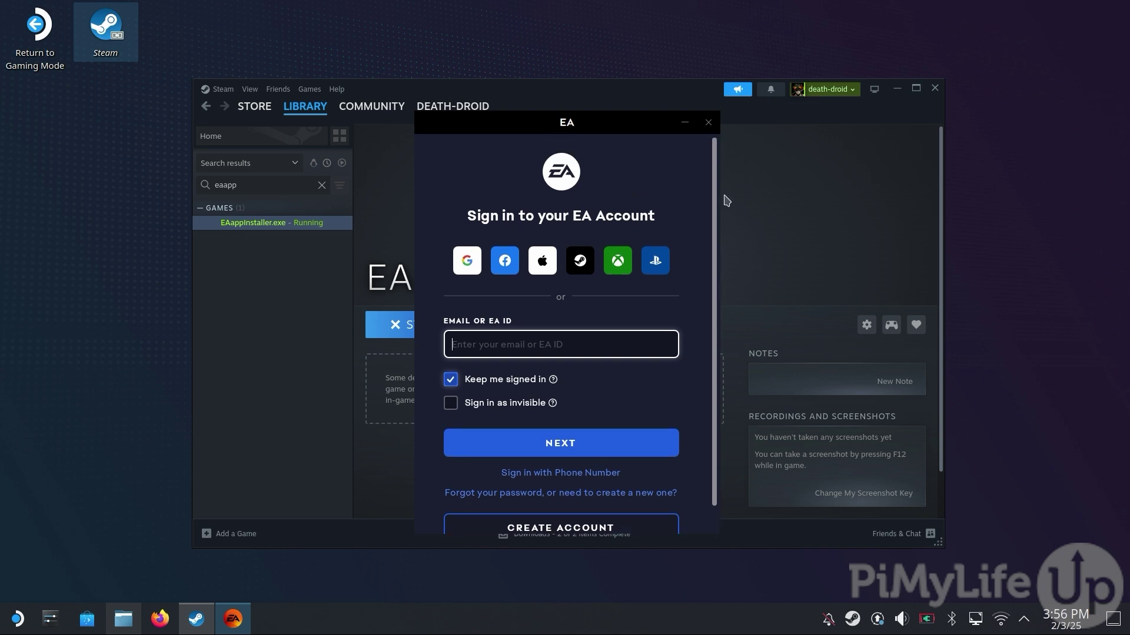
click(707, 123)
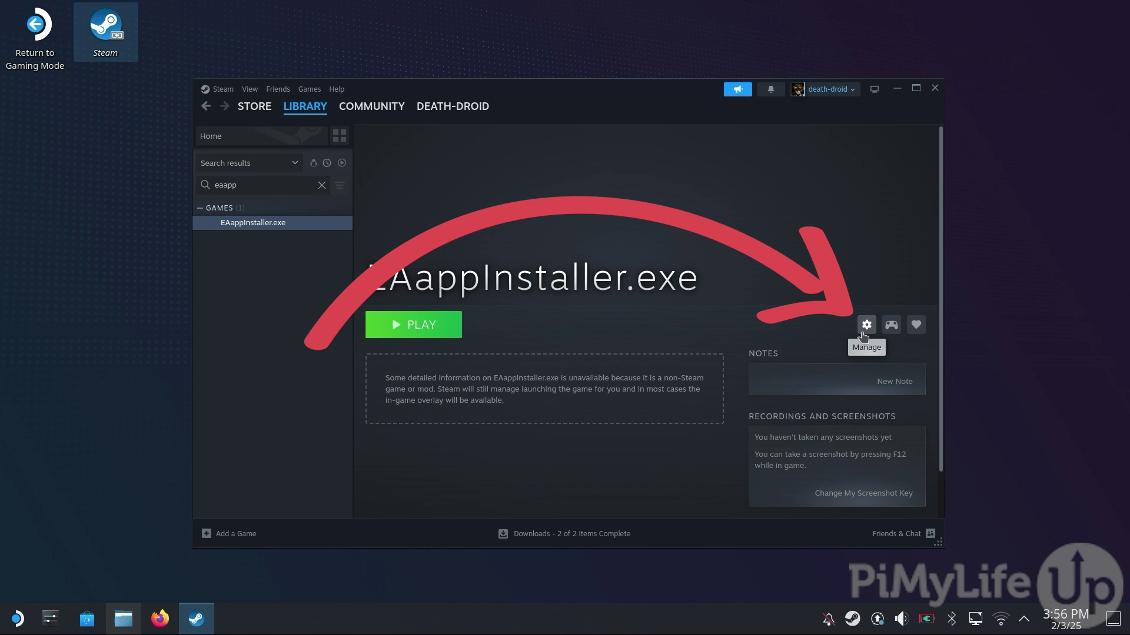
- Open the properties of EAappInstaller.exe and rename the shortcut to "EA App"
click(865, 327)
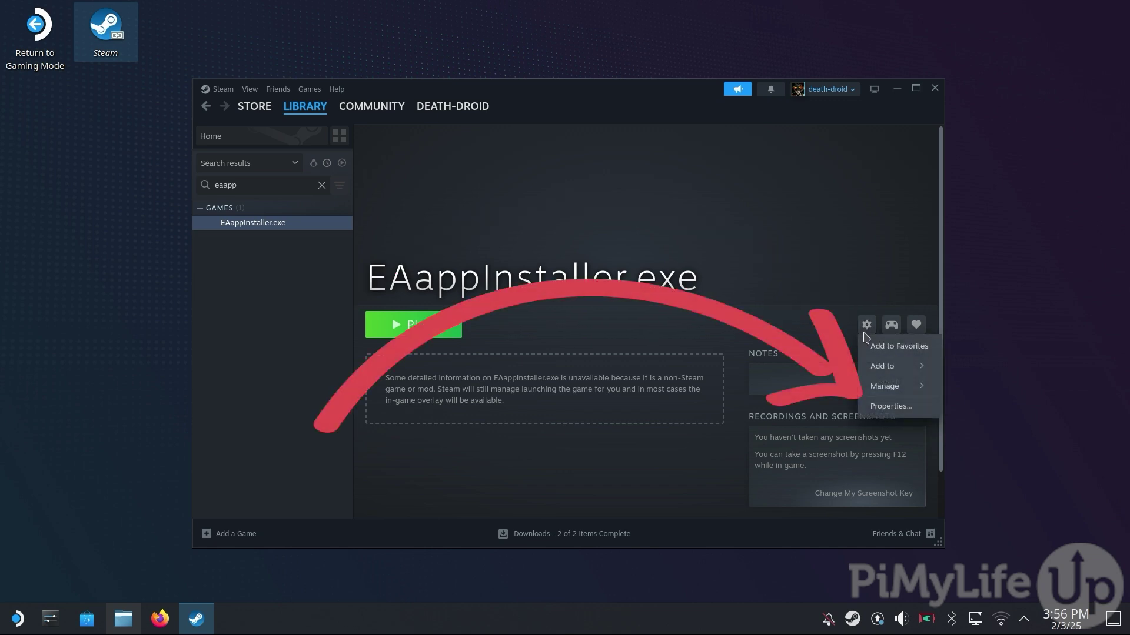
click(925, 408)
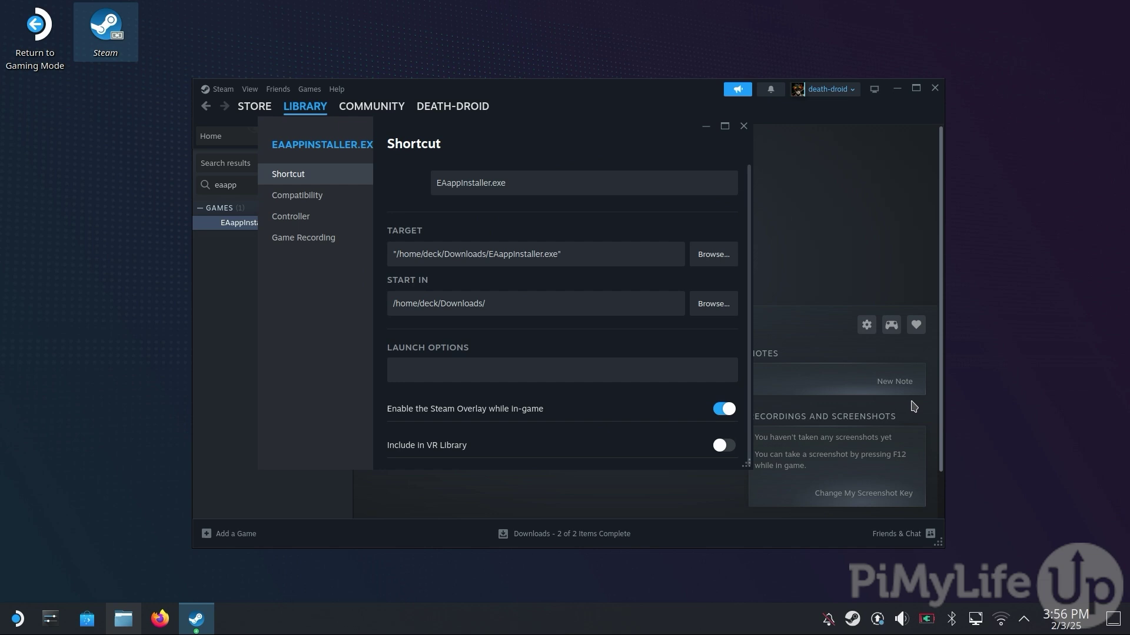
triple_click(629, 184)
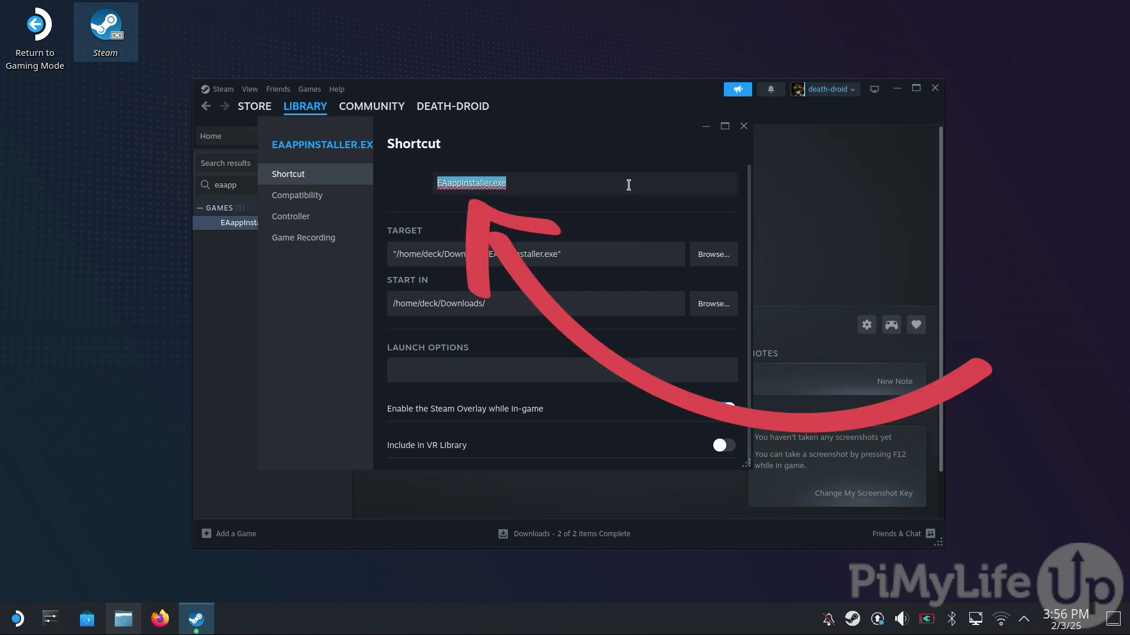
key(ctrl+super+o)
key(Caps_Lock)
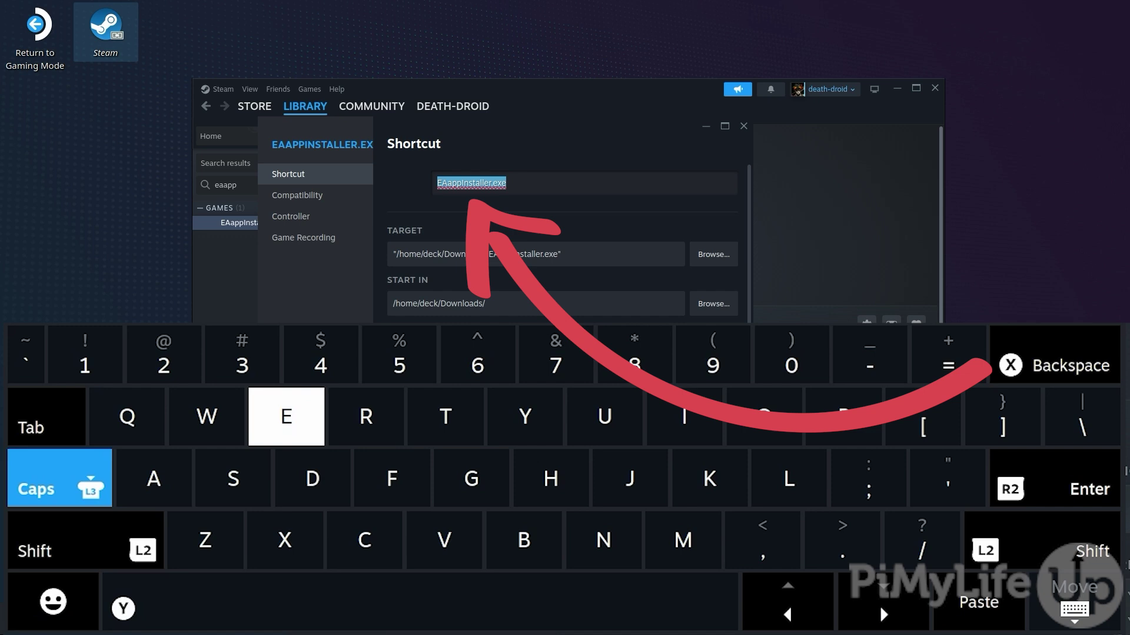
text(EA A)
key(Caps_Lock)
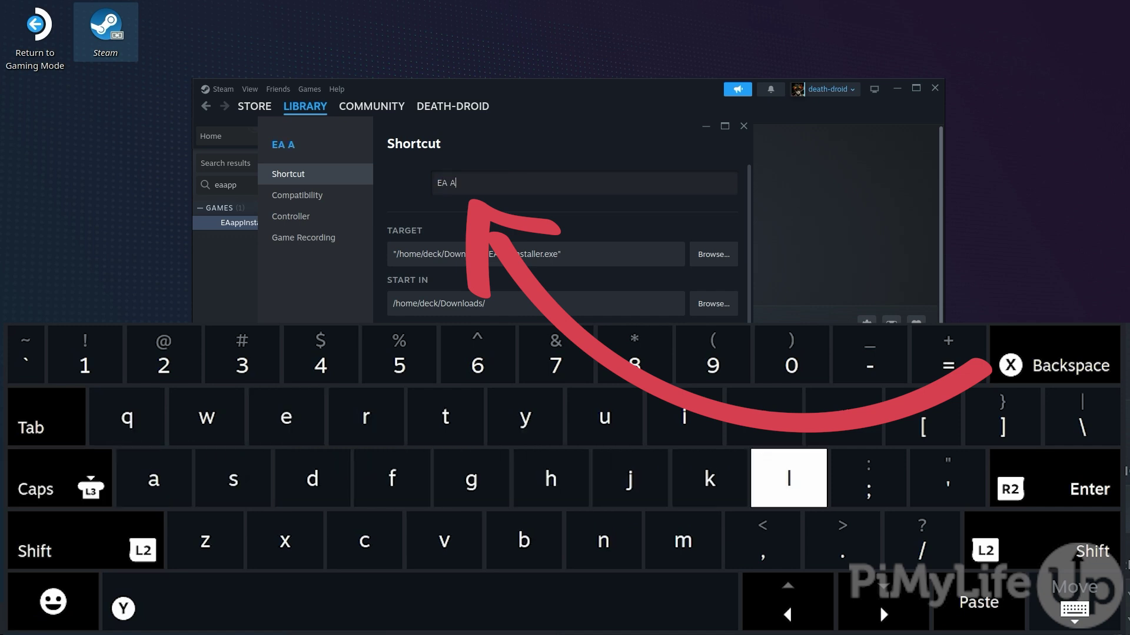
text(pp)
key(ctrl+super+o)
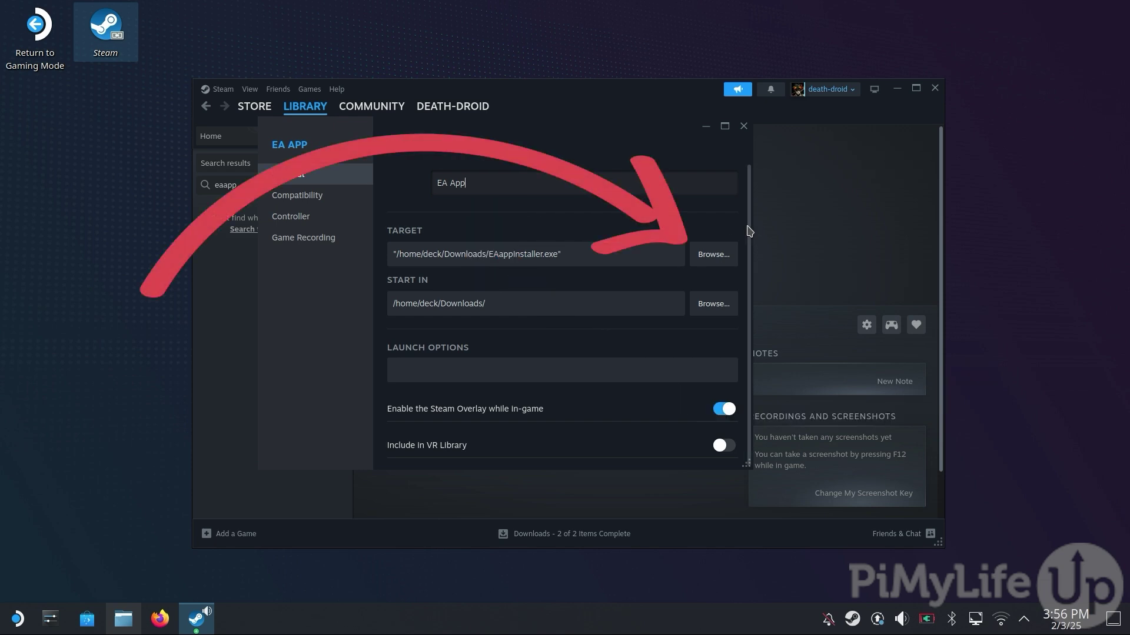
- Browse for a new shortcut target and show hidden files in the file picker
click(710, 255)
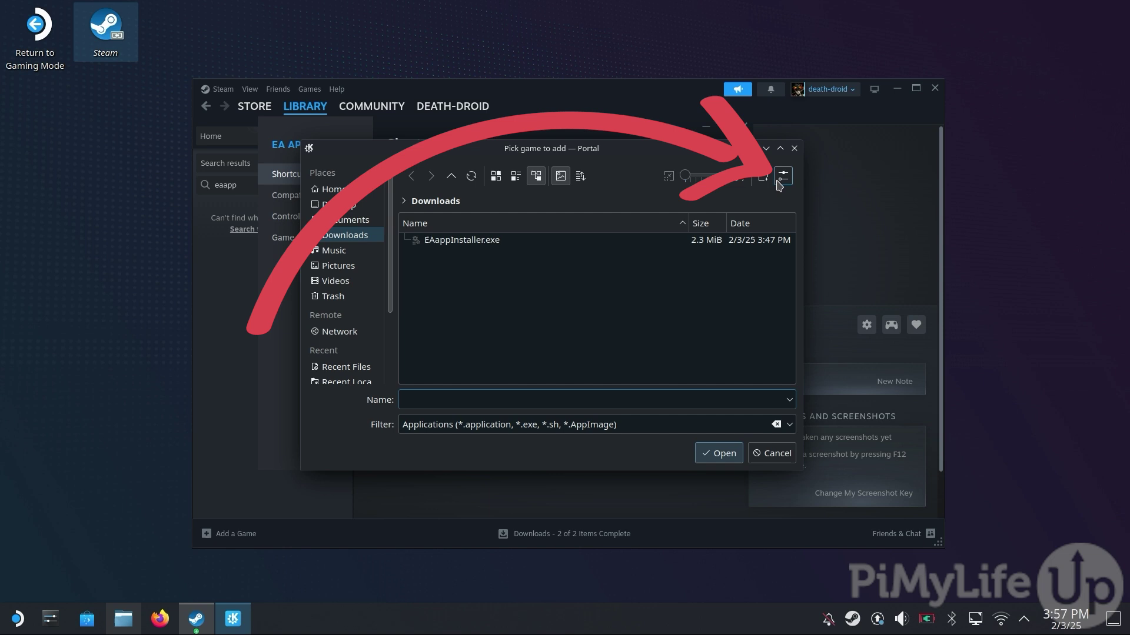
click(782, 178)
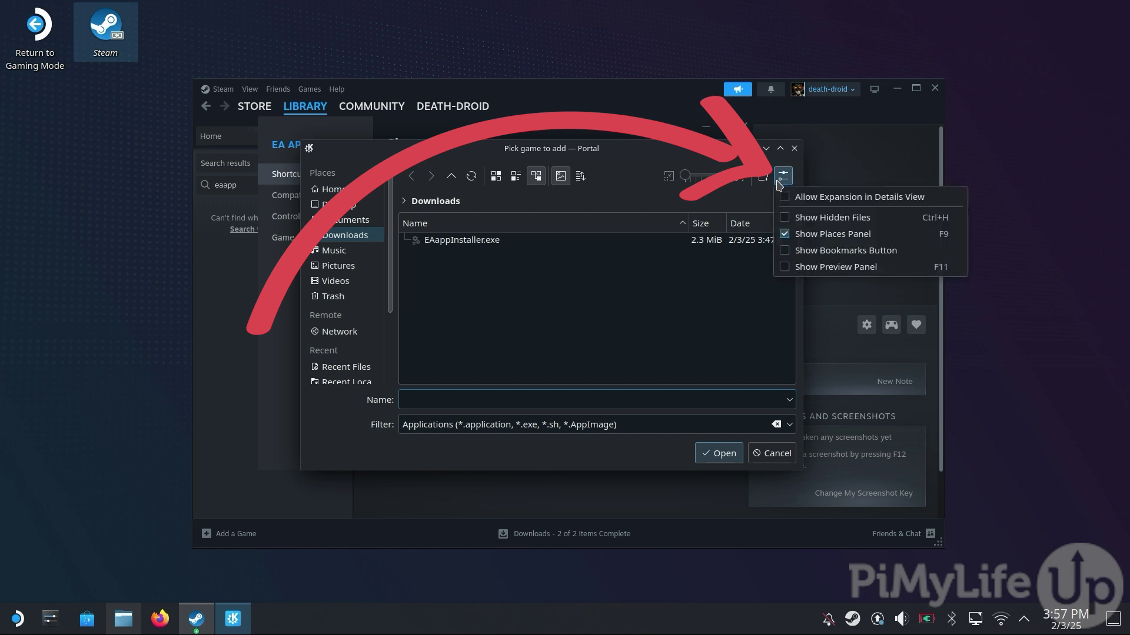
click(807, 218)
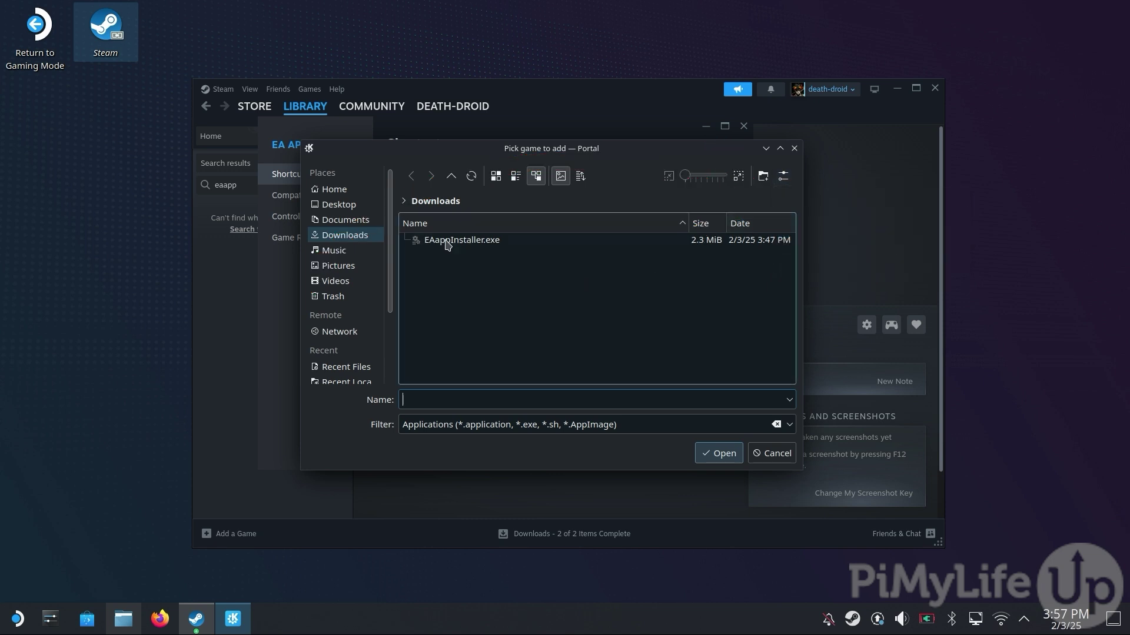
- Go to the folder .local/share/Steam/steamapps/compatdata inside Home
click(348, 189)
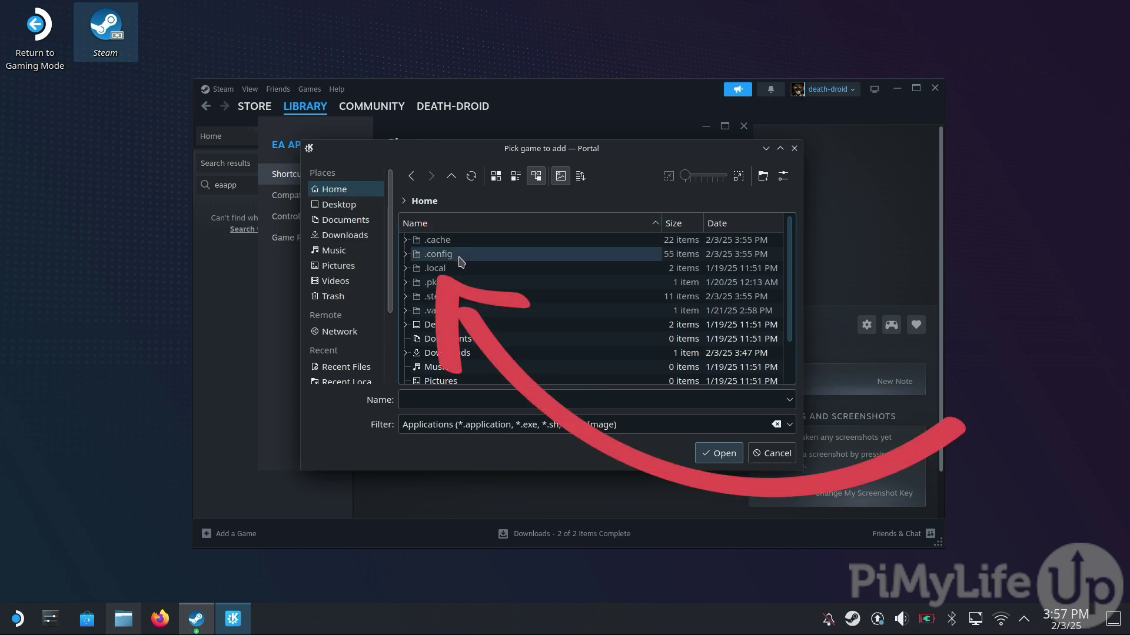
double_click(478, 269)
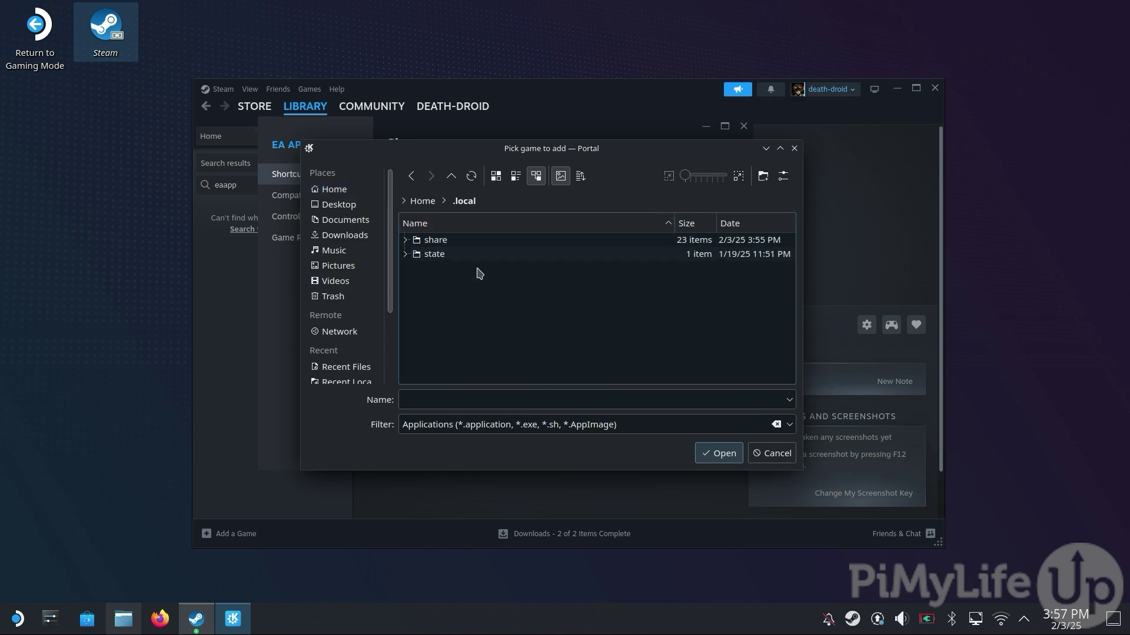
double_click(438, 240)
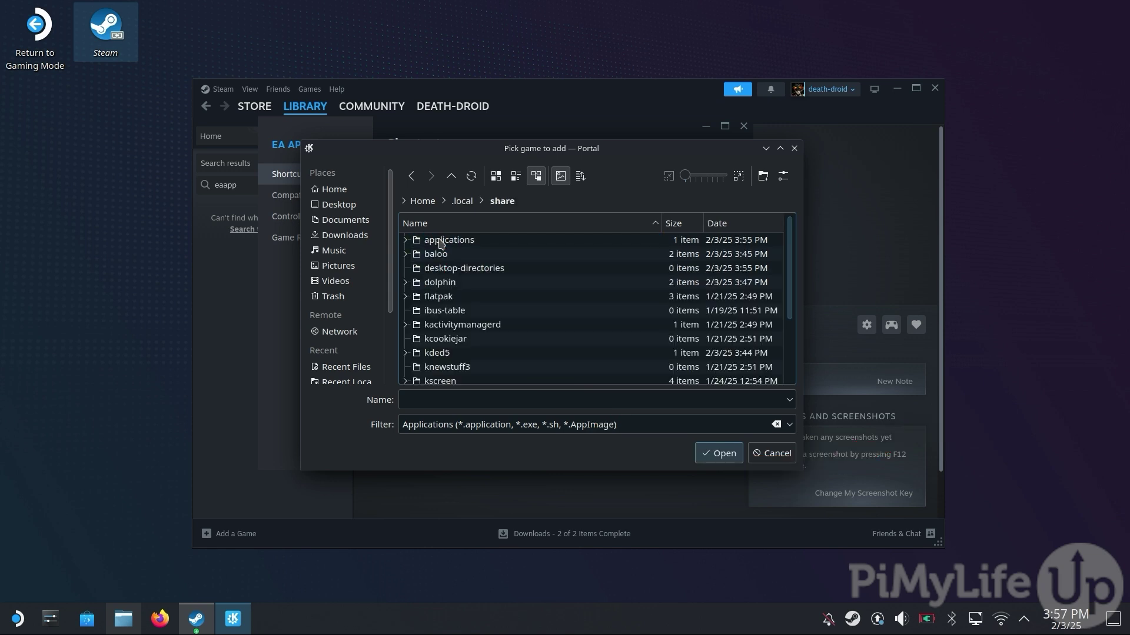
scroll(447, 283, down, 2)
click(503, 335)
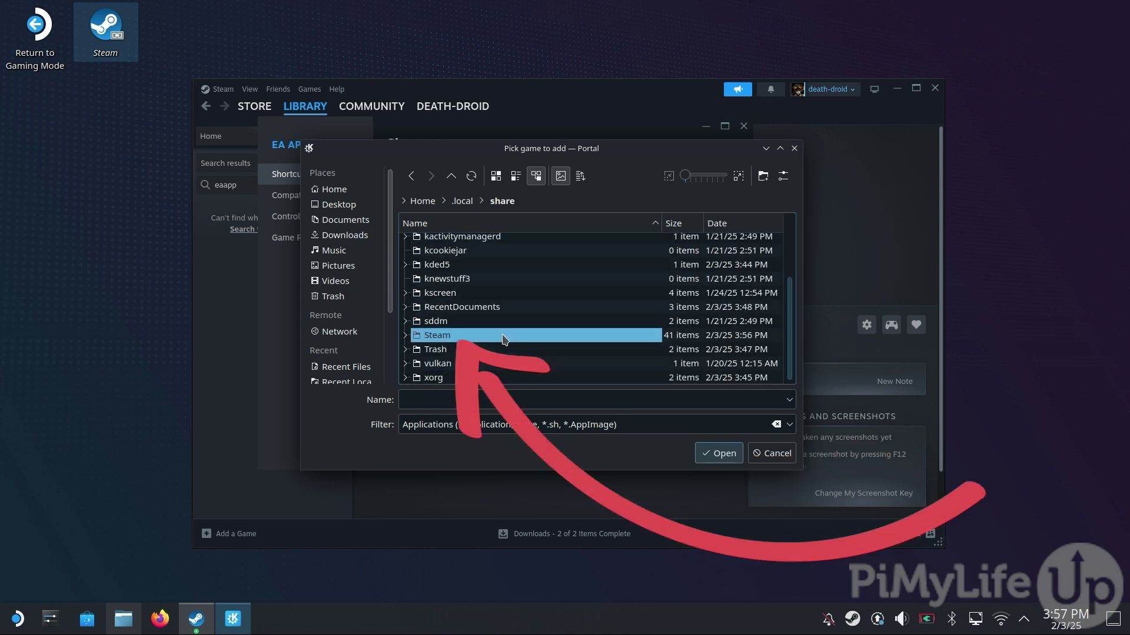
double_click(503, 337)
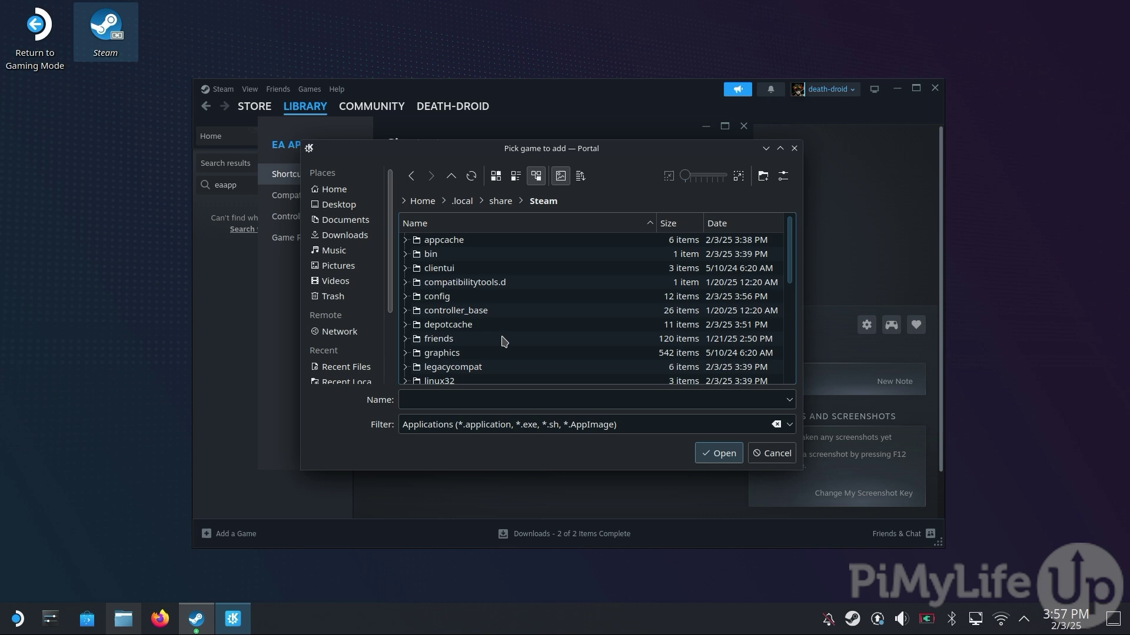
scroll(471, 330, down, 4)
click(495, 352)
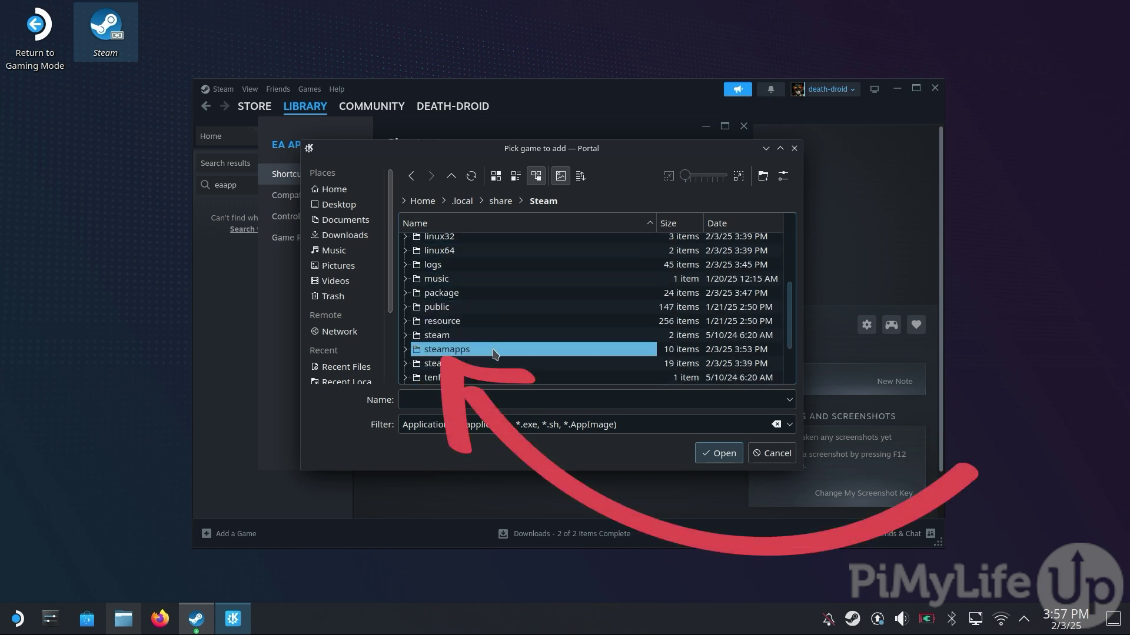
double_click(495, 351)
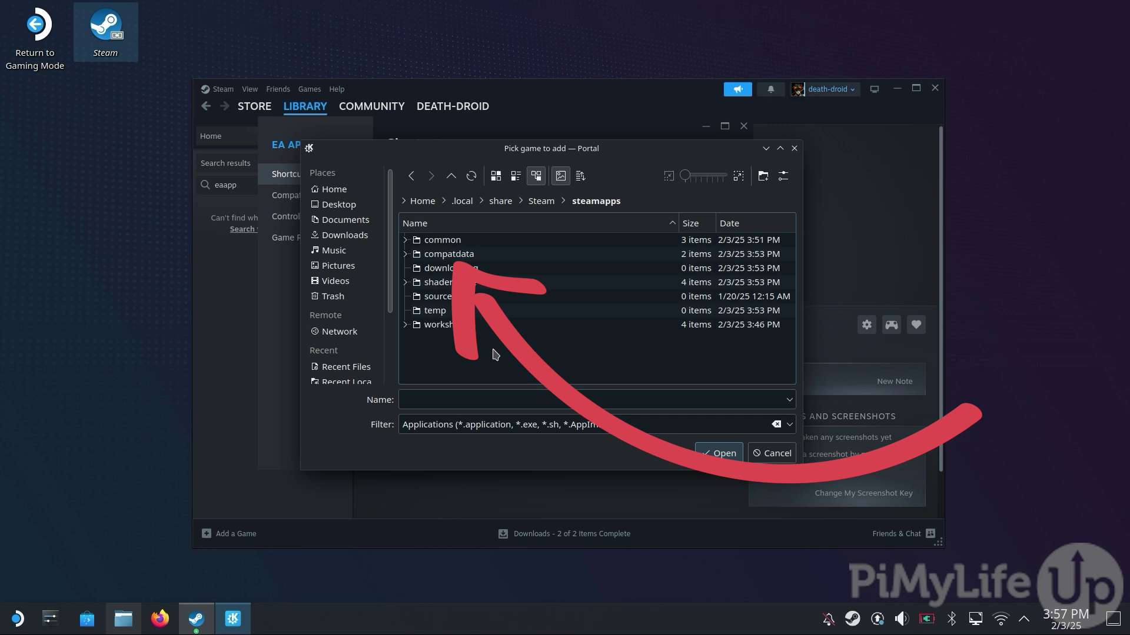
double_click(477, 255)
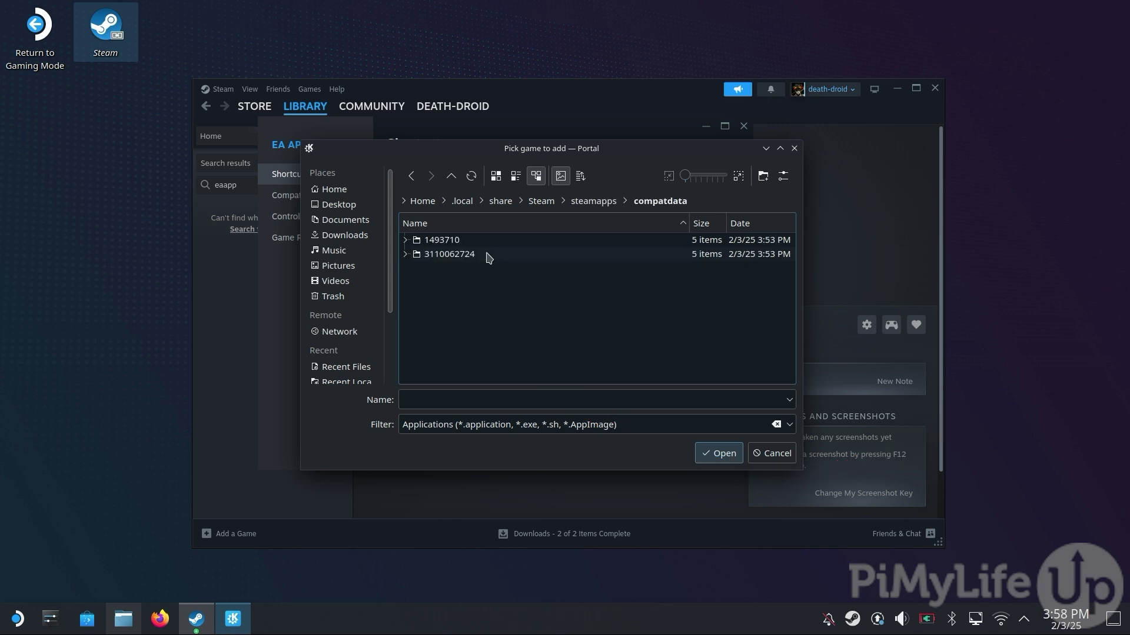
click(767, 230)
double_click(530, 246)
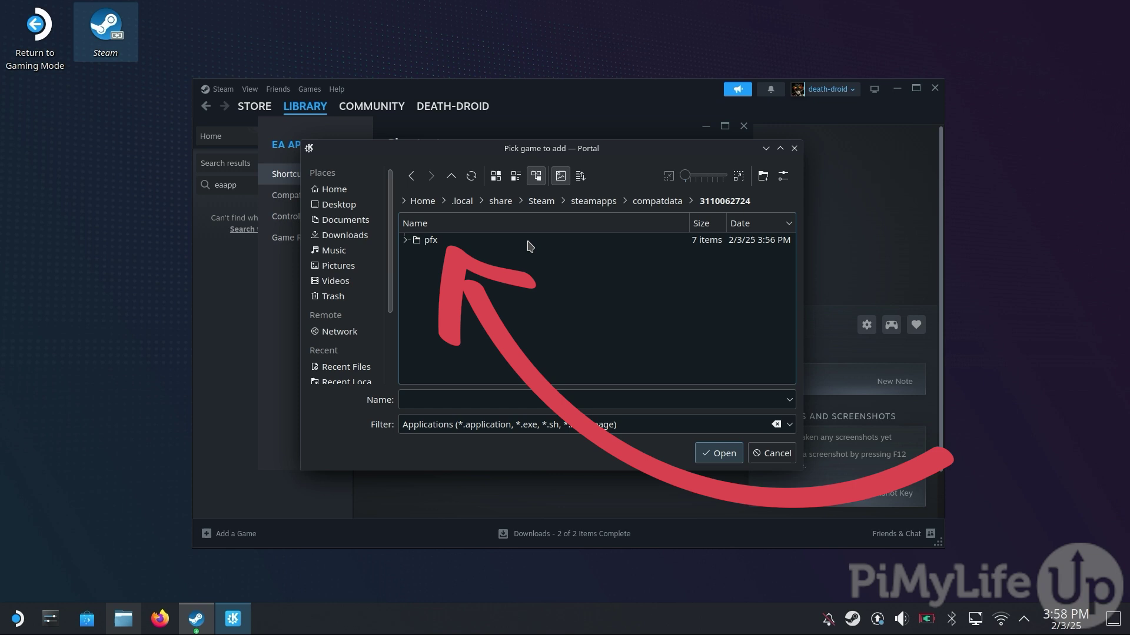
double_click(530, 246)
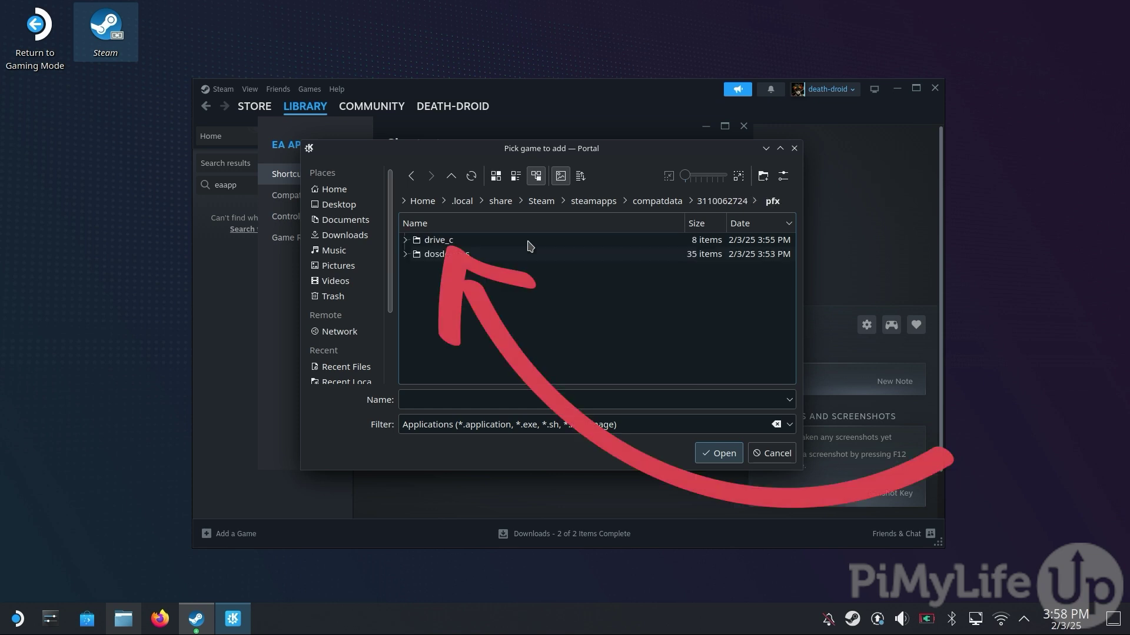
double_click(530, 246)
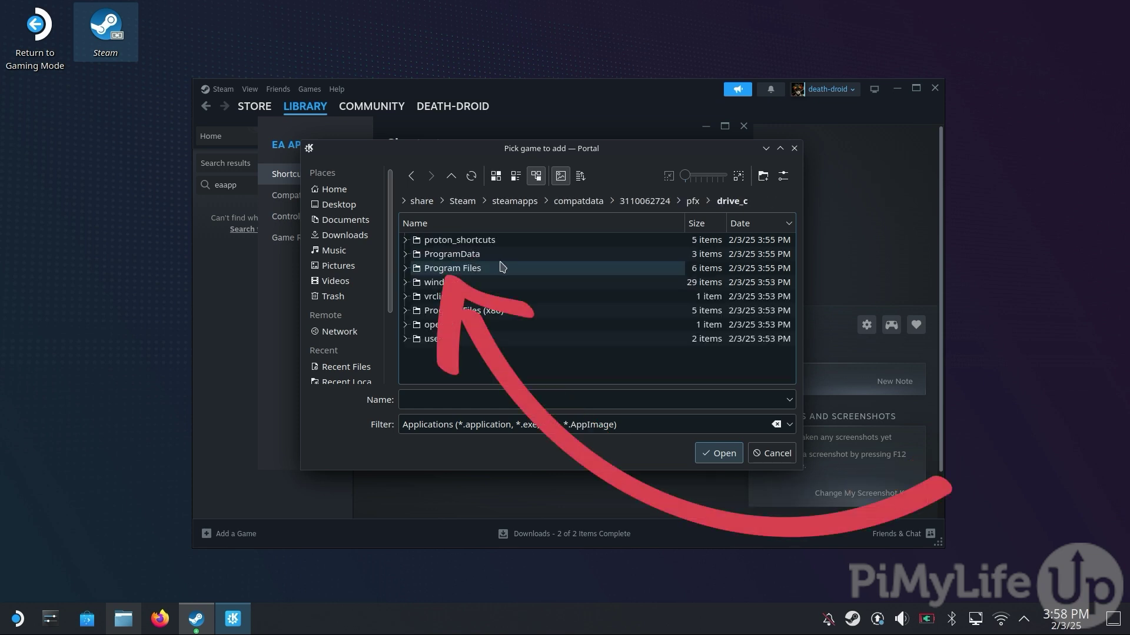
double_click(494, 269)
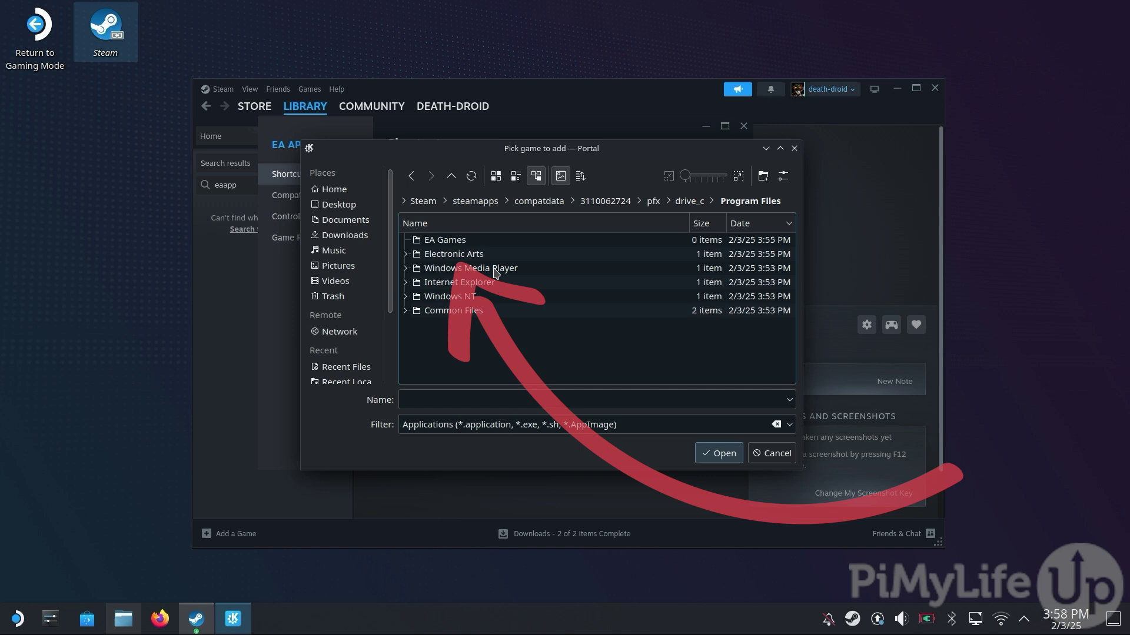
double_click(497, 254)
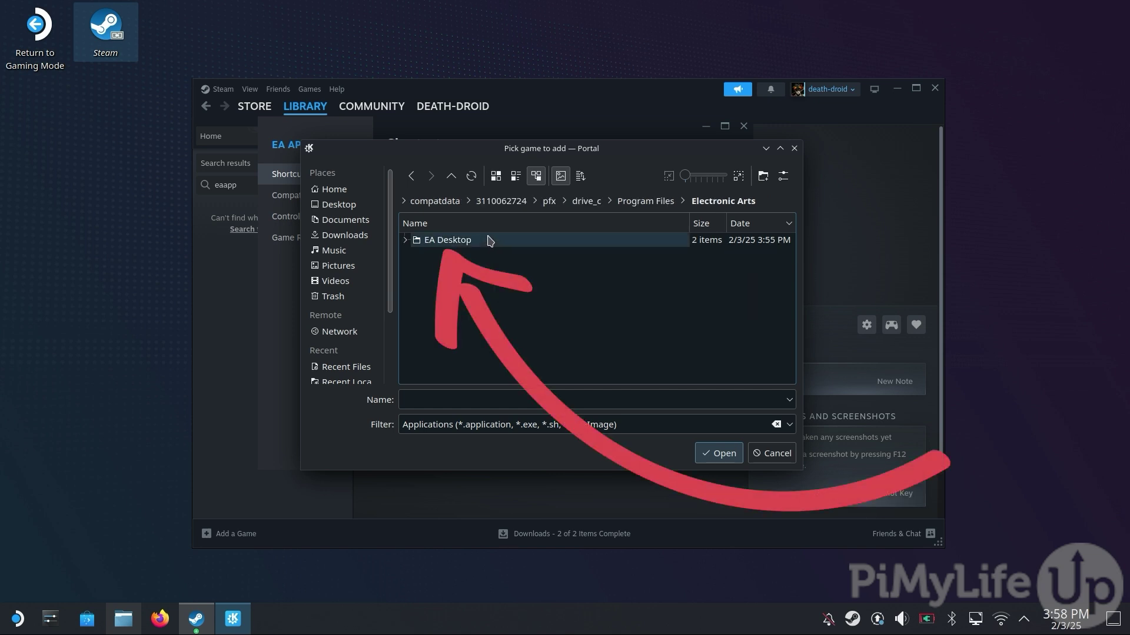
- Choose EADesktop.exe from the EA Desktop/EA Desktop subfolder as the shortcut's target
double_click(488, 240)
click(488, 253)
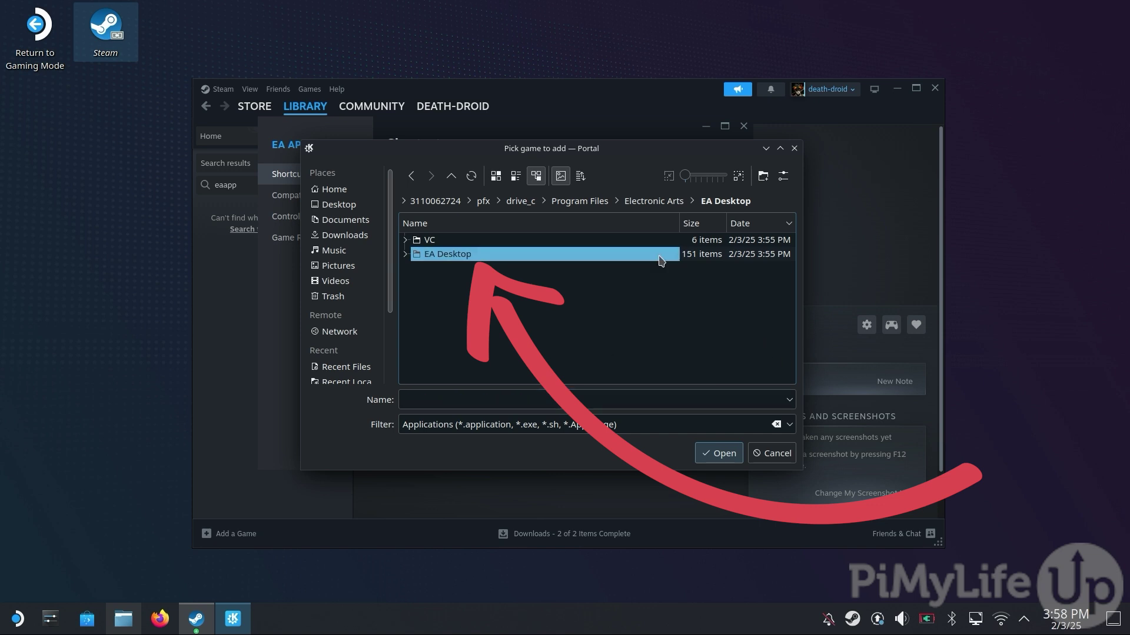
key(Return)
scroll(765, 347, down, 10)
scroll(647, 329, down, 1)
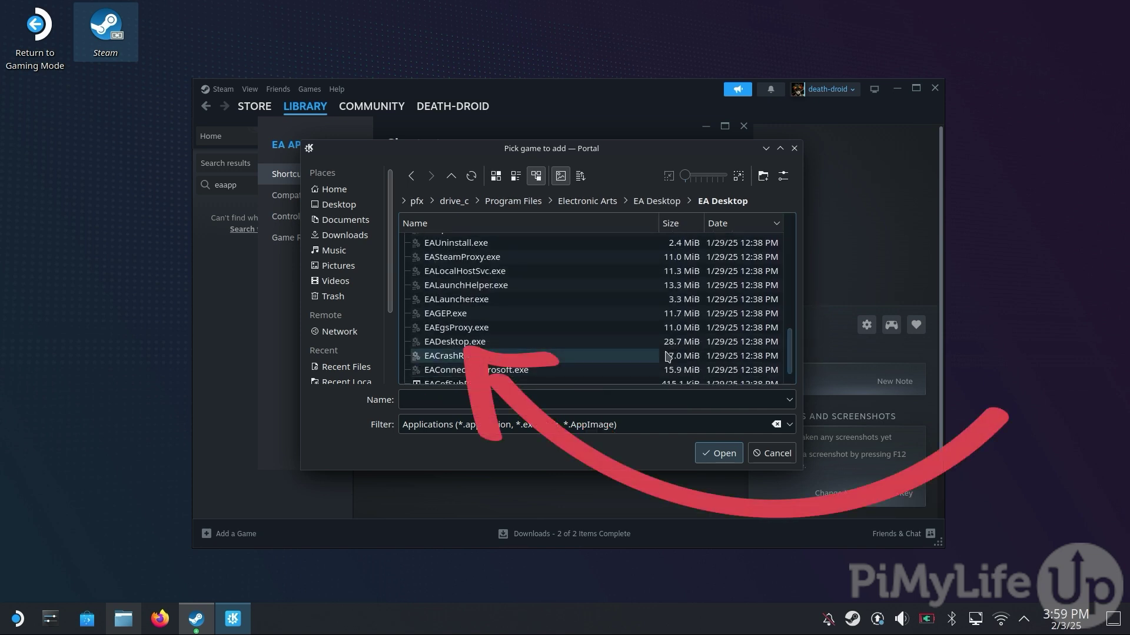
click(600, 341)
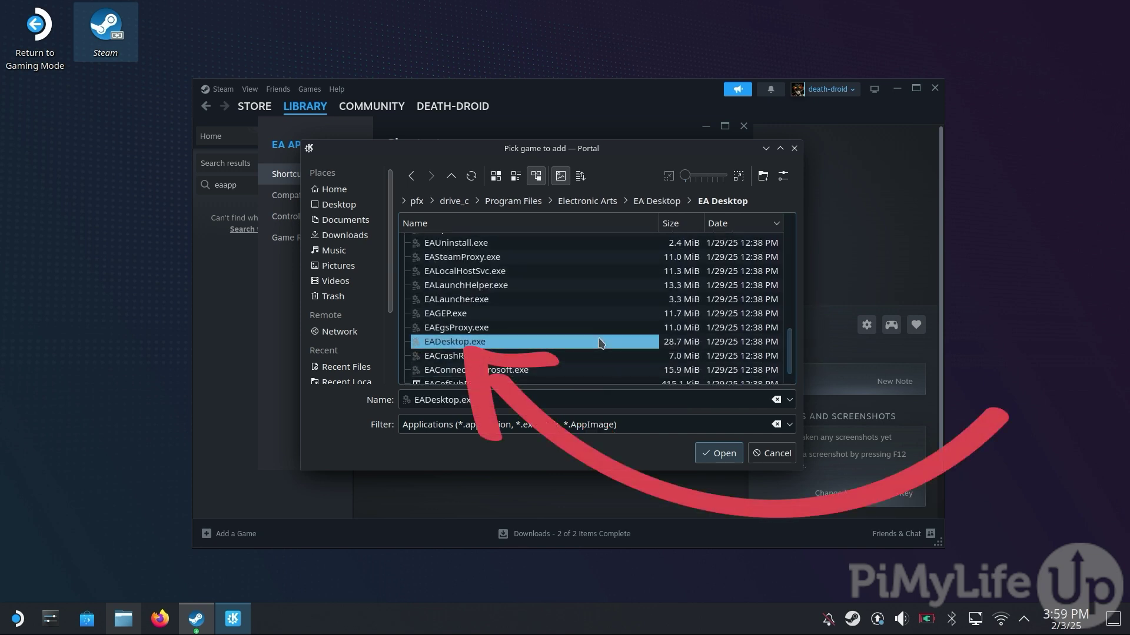
click(720, 456)
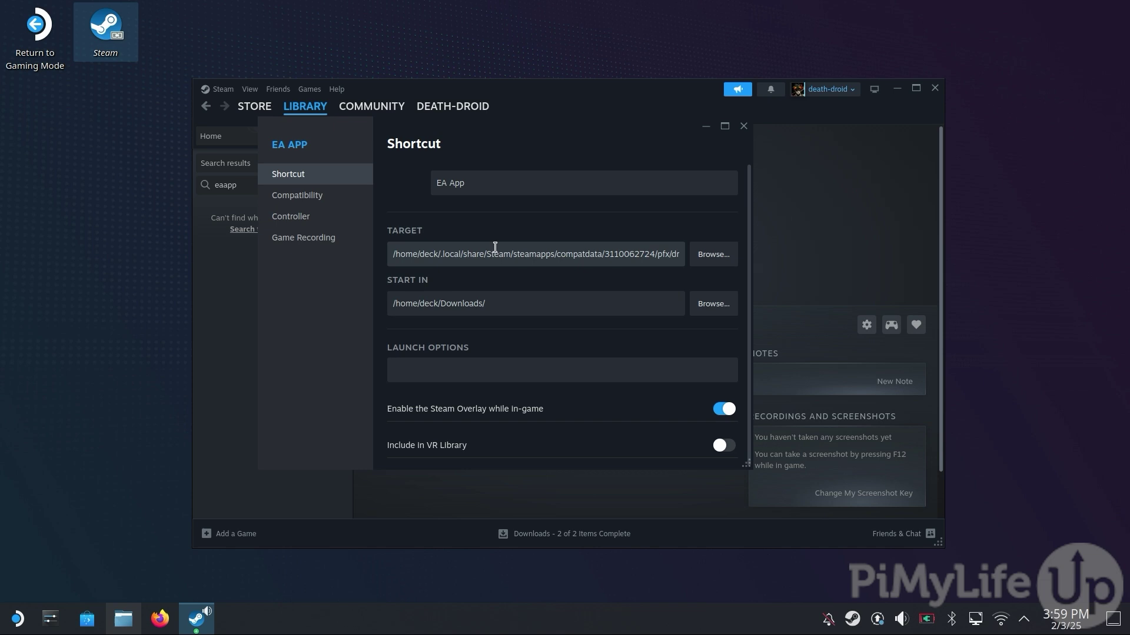
- Copy the shortcut's Target path into Start In and remove EADesktop.exe from the end of it
triple_click(504, 251)
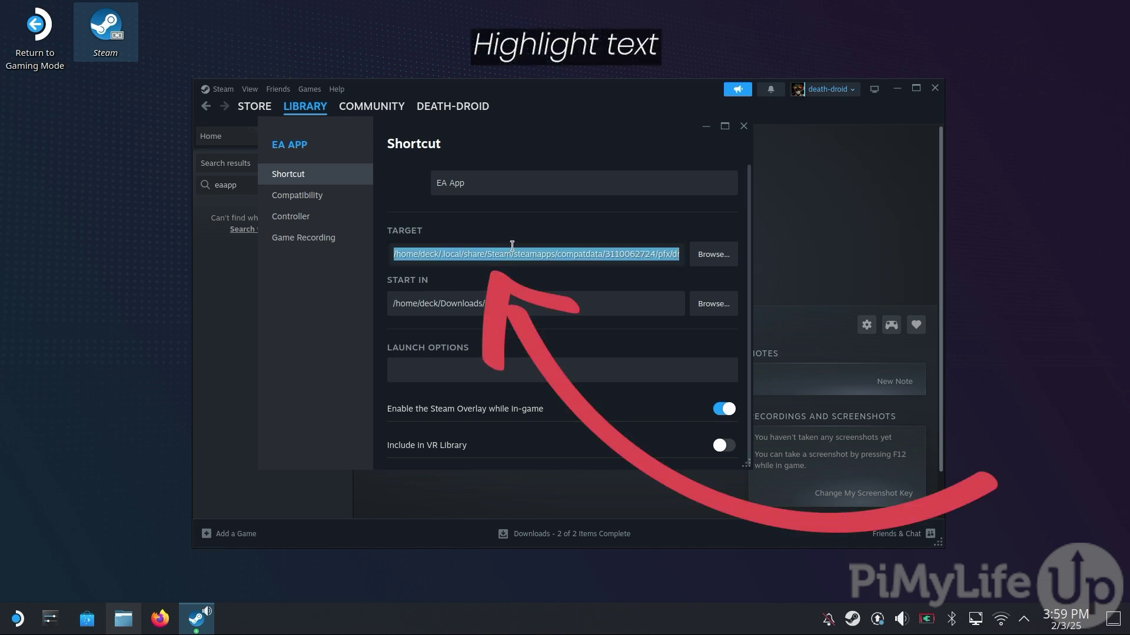
right_click(562, 260)
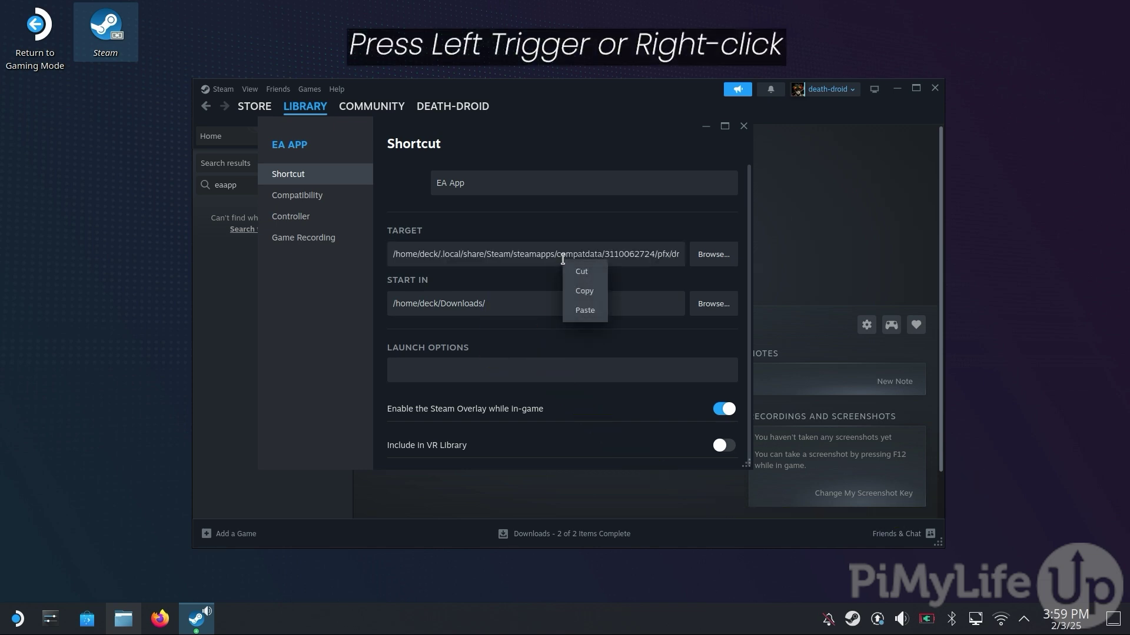
click(598, 299)
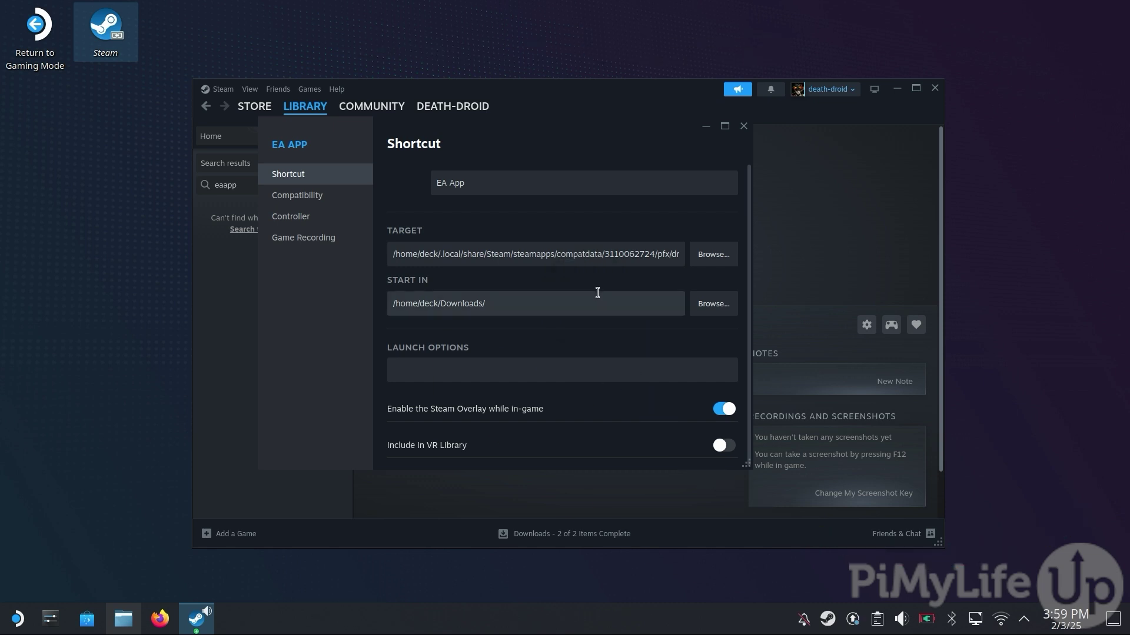
click(589, 296)
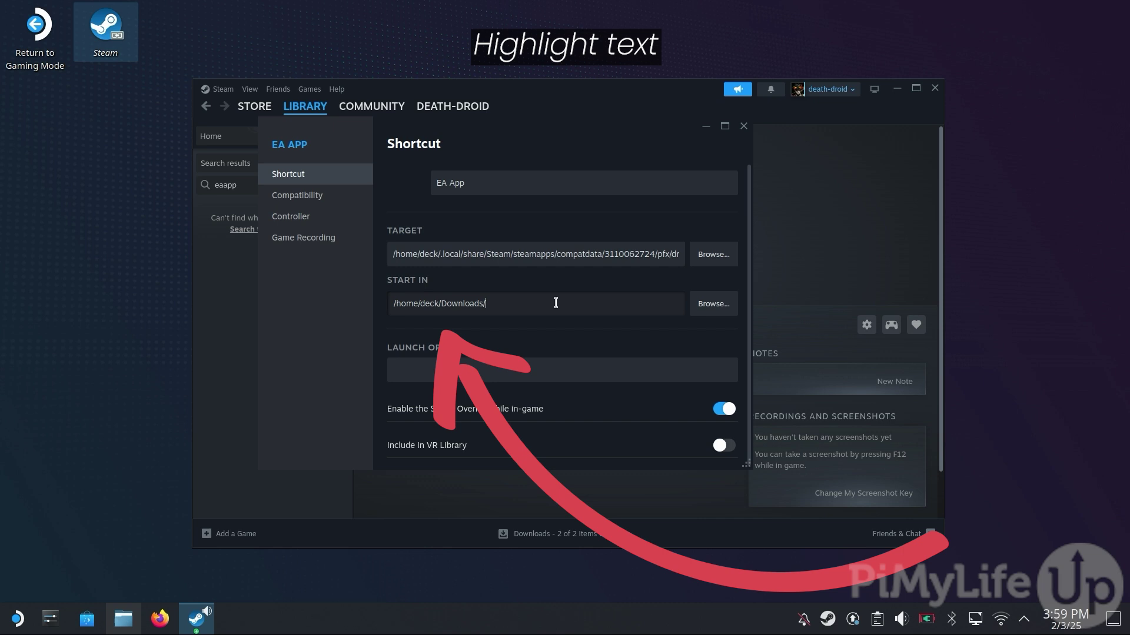
triple_click(556, 301)
right_click(557, 302)
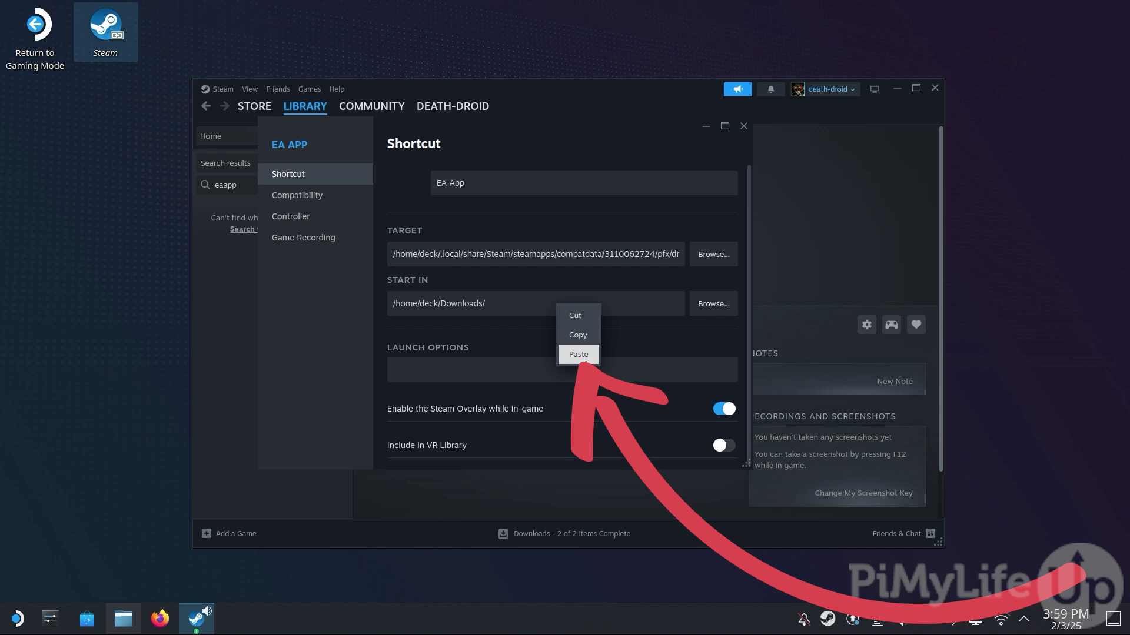
click(578, 354)
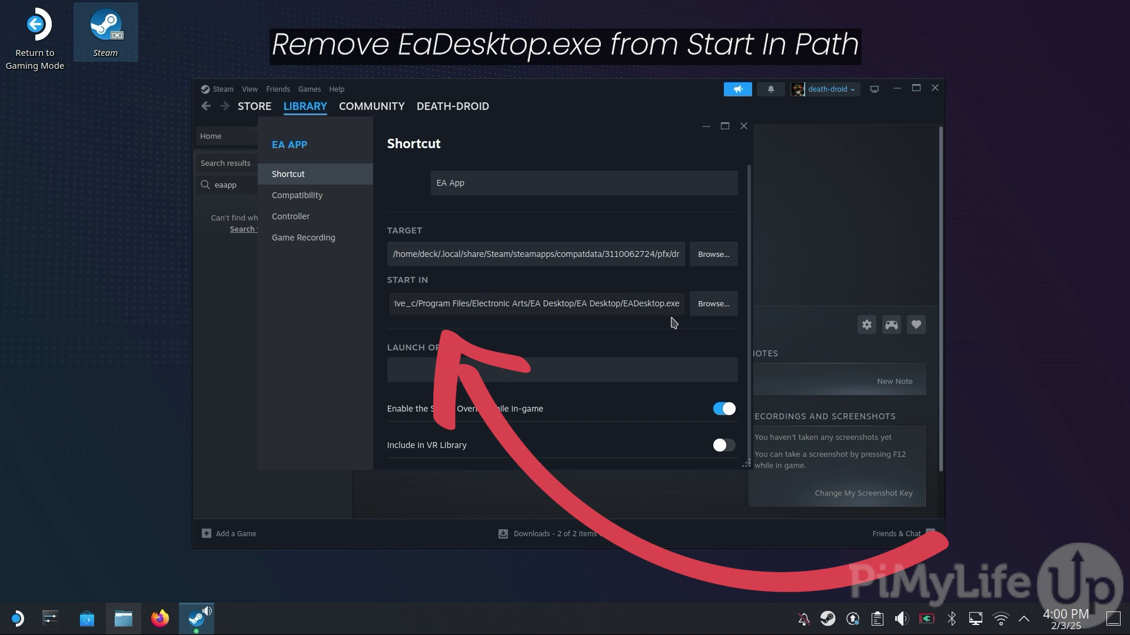
key(super+x)
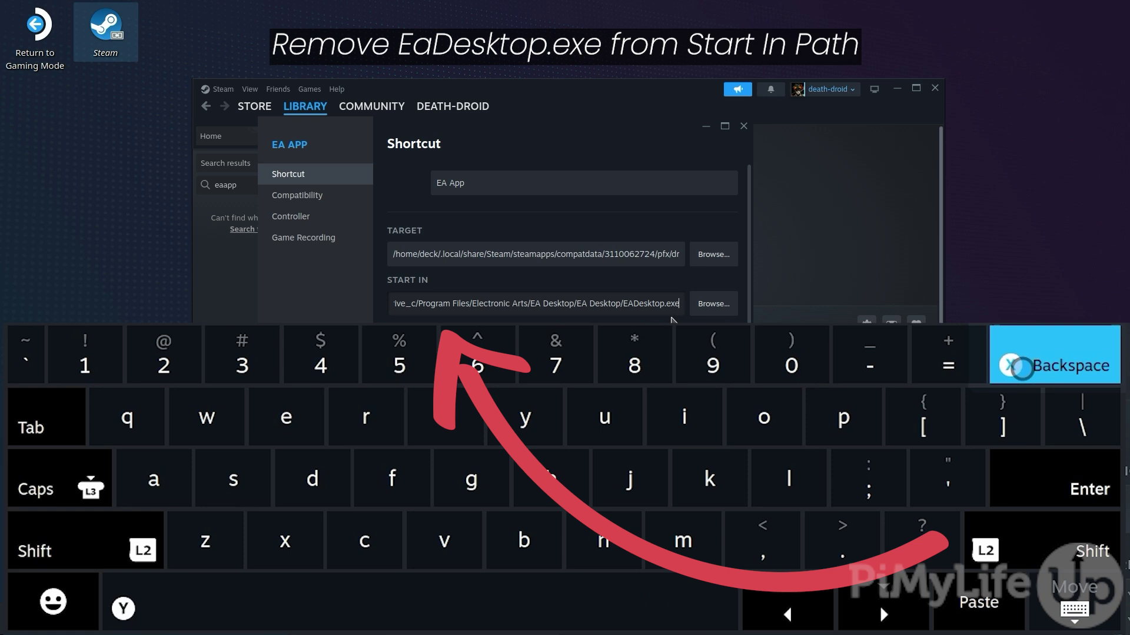
key(super+x)
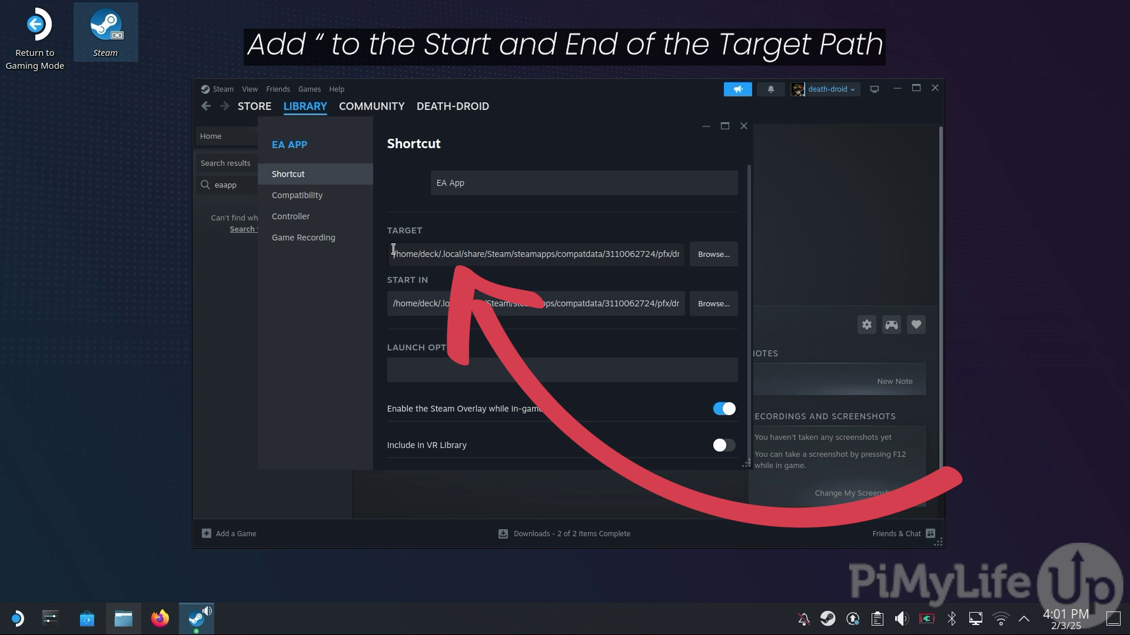
- Enclose the shortcut's Target path in double quotation marks
click(393, 253)
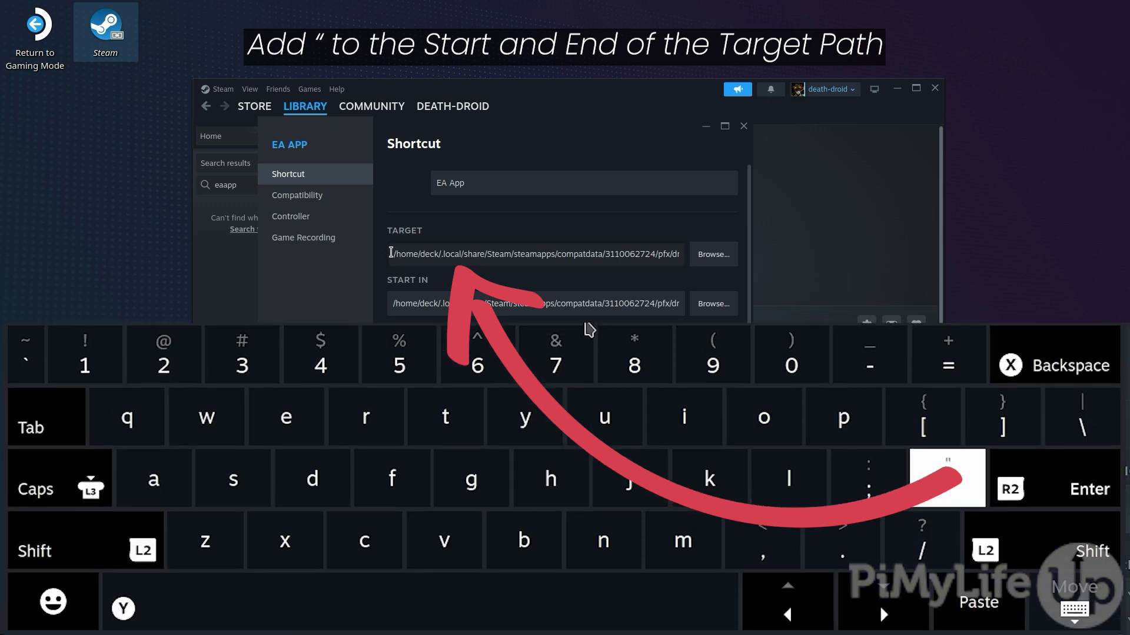
text(")
key(End)
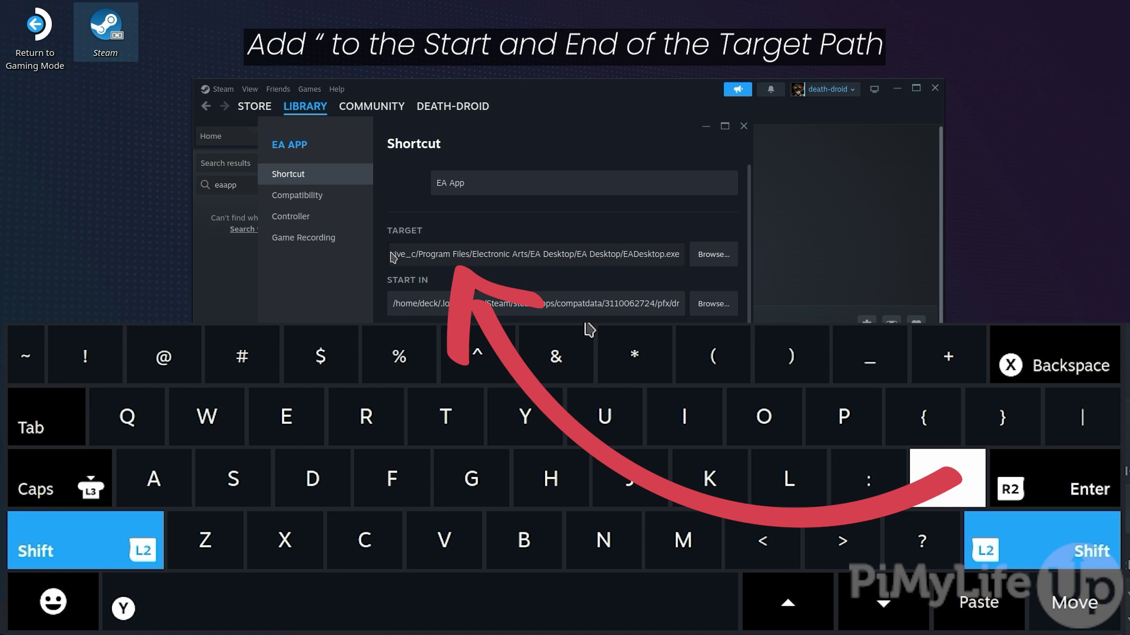
text(")
- Enclose the Start In path in double quotation marks and close the shortcut's properties
click(388, 302)
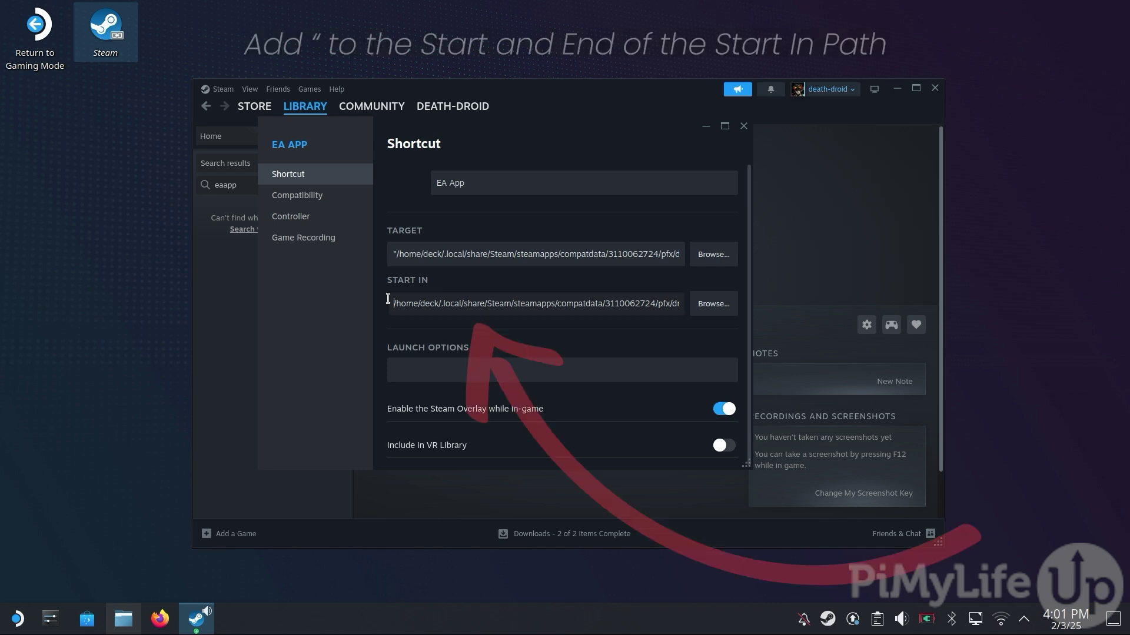
key(super+x)
key(shift)
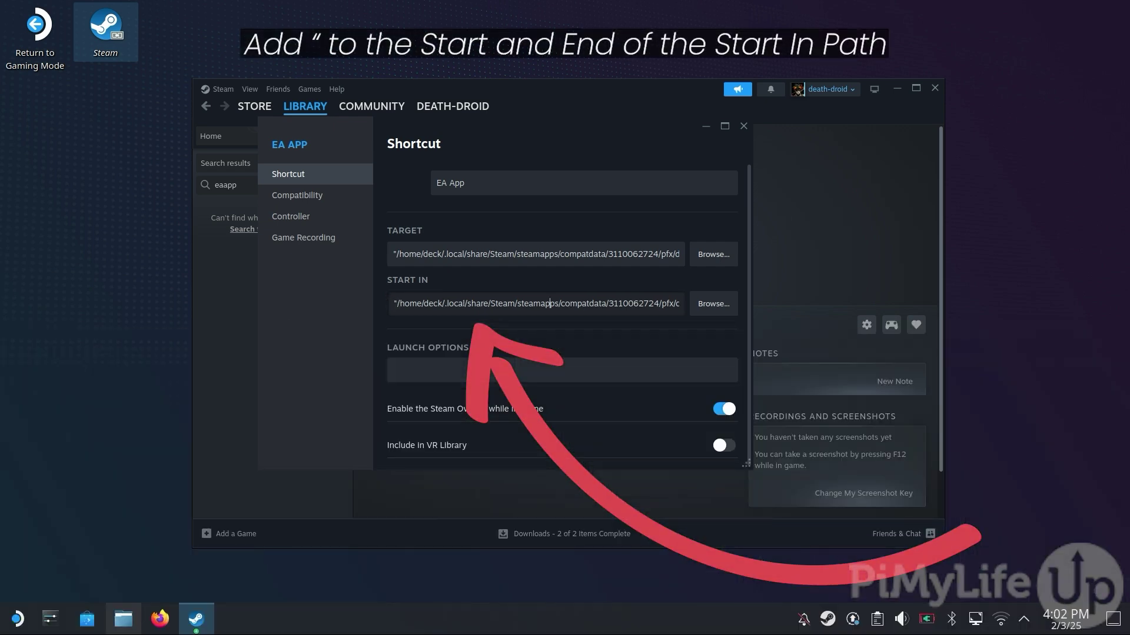
key(End)
key(super+x)
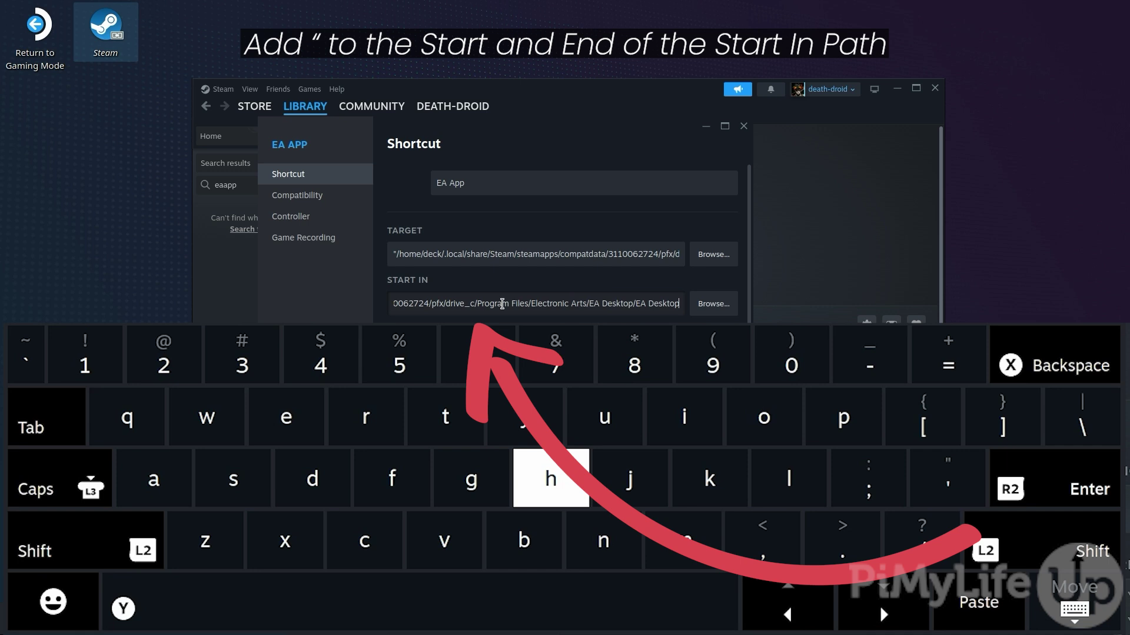
text(")
key(super+x)
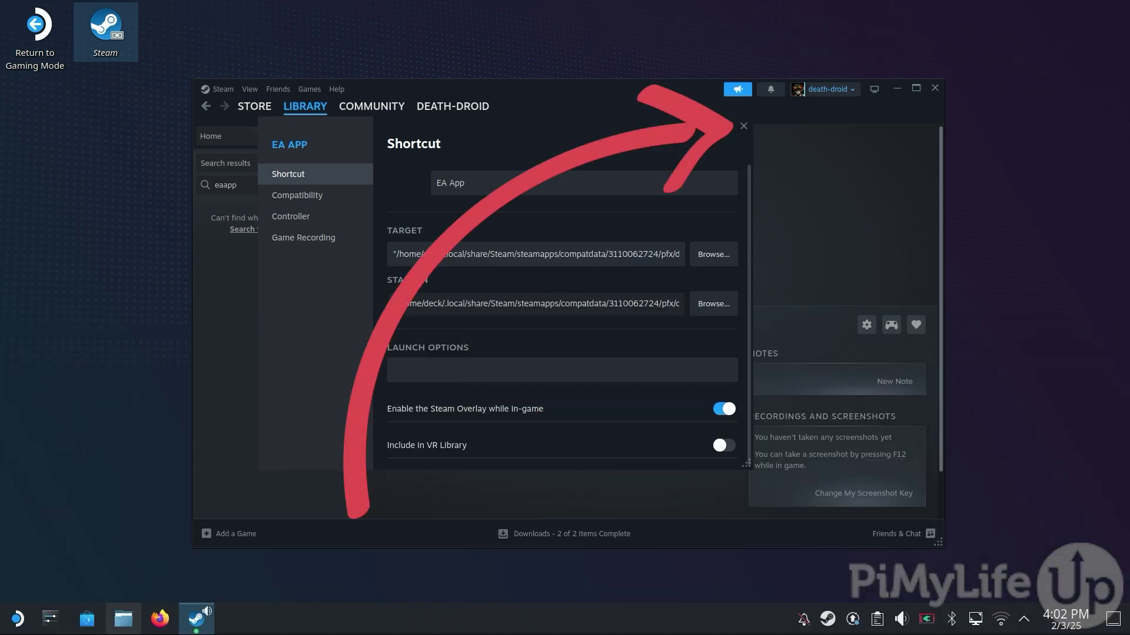
click(743, 126)
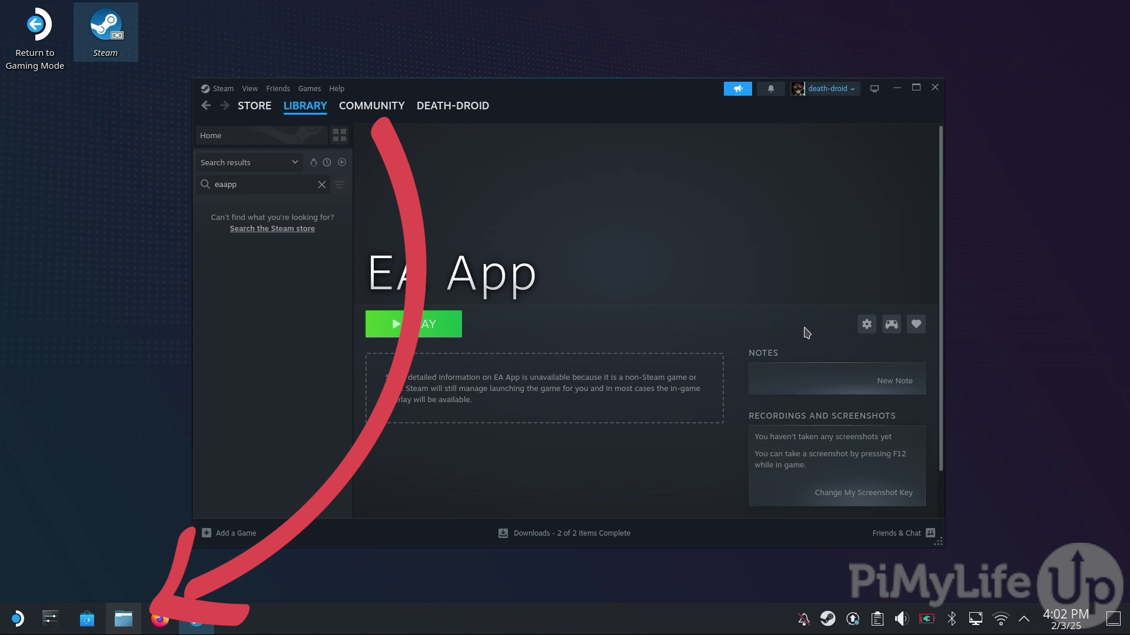
- Switch to the Dolphin file manager and create a folder named "EA Games" in Home
click(123, 619)
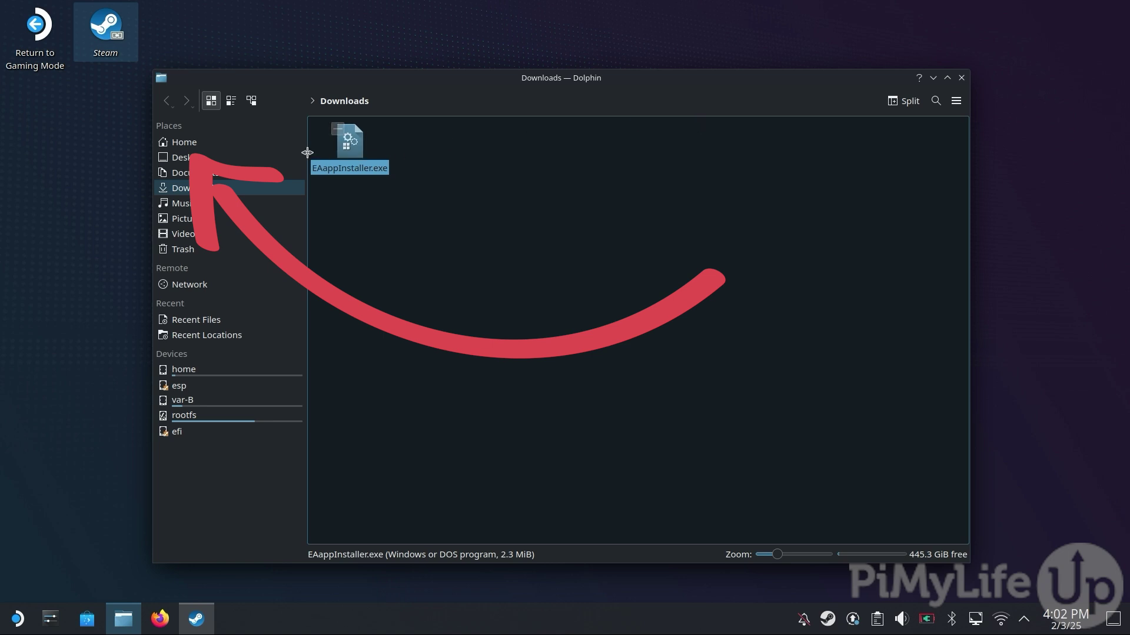
click(266, 147)
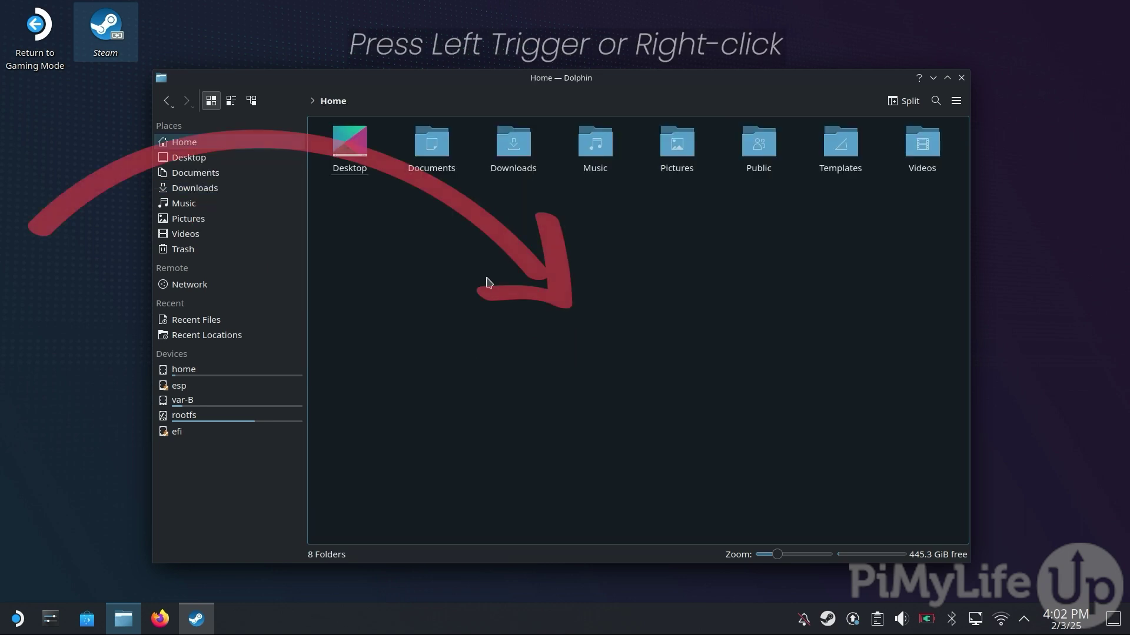
right_click(482, 272)
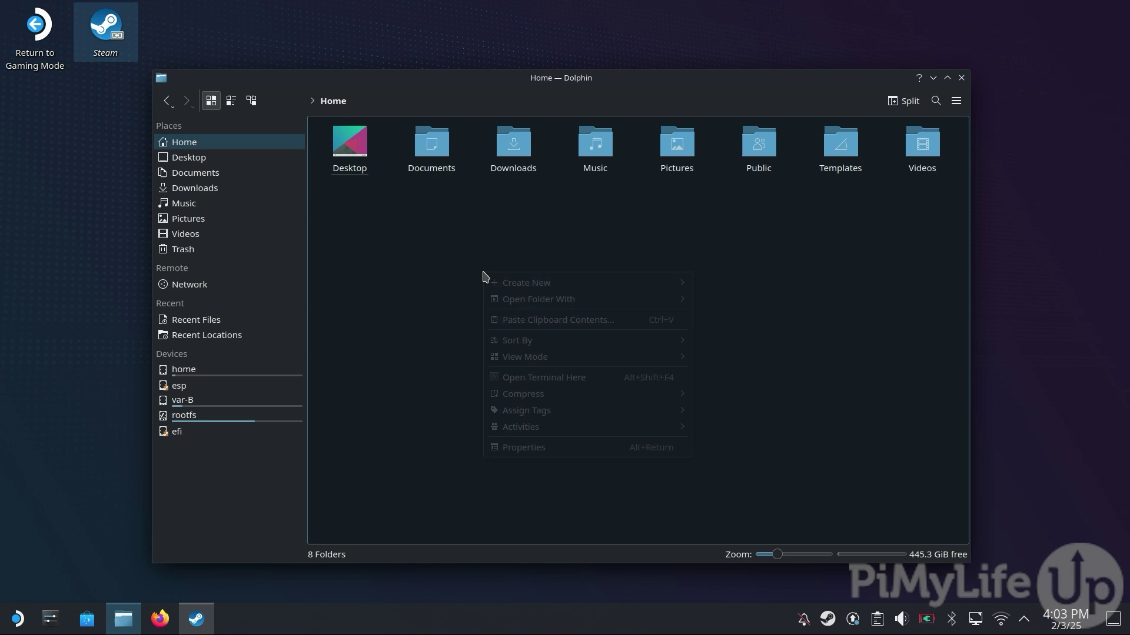
mouse_move(531, 274)
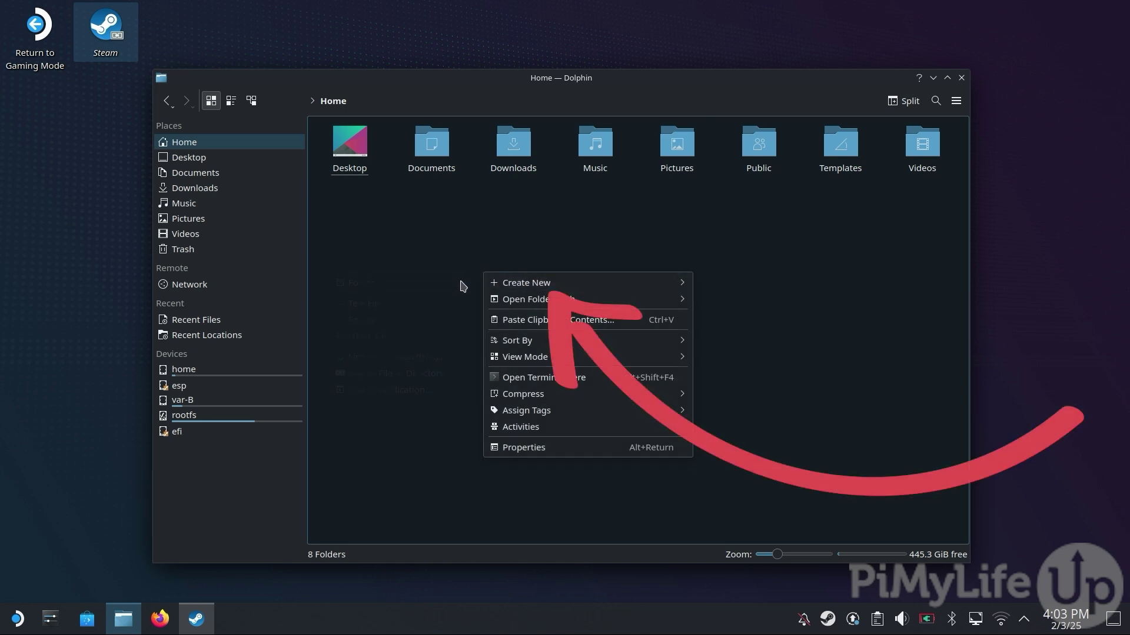
click(428, 282)
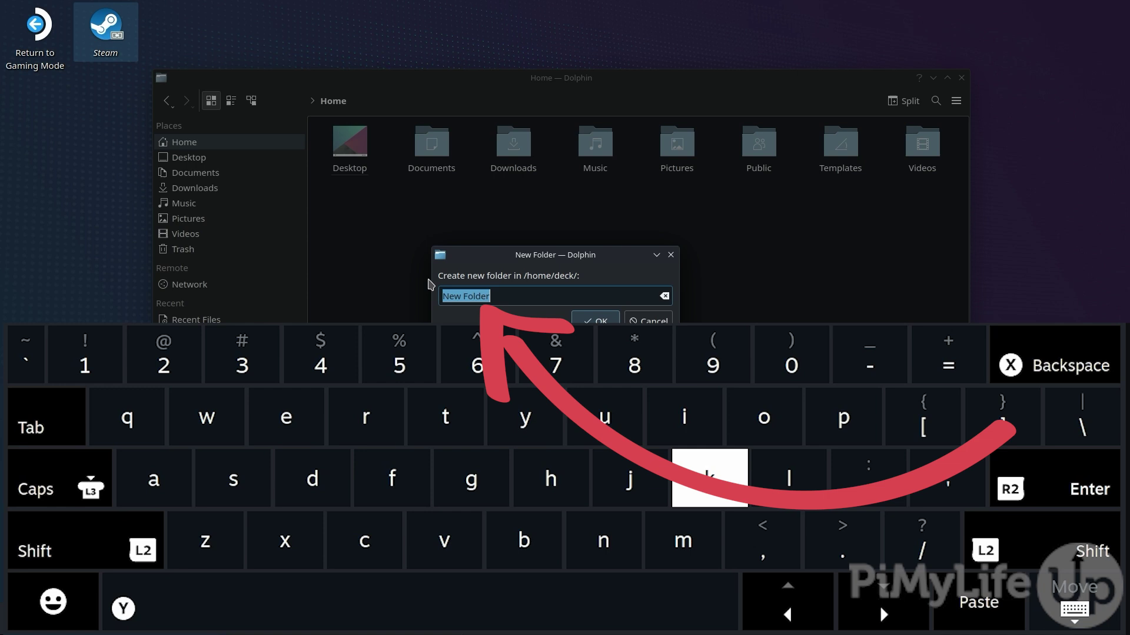
text(EA Games)
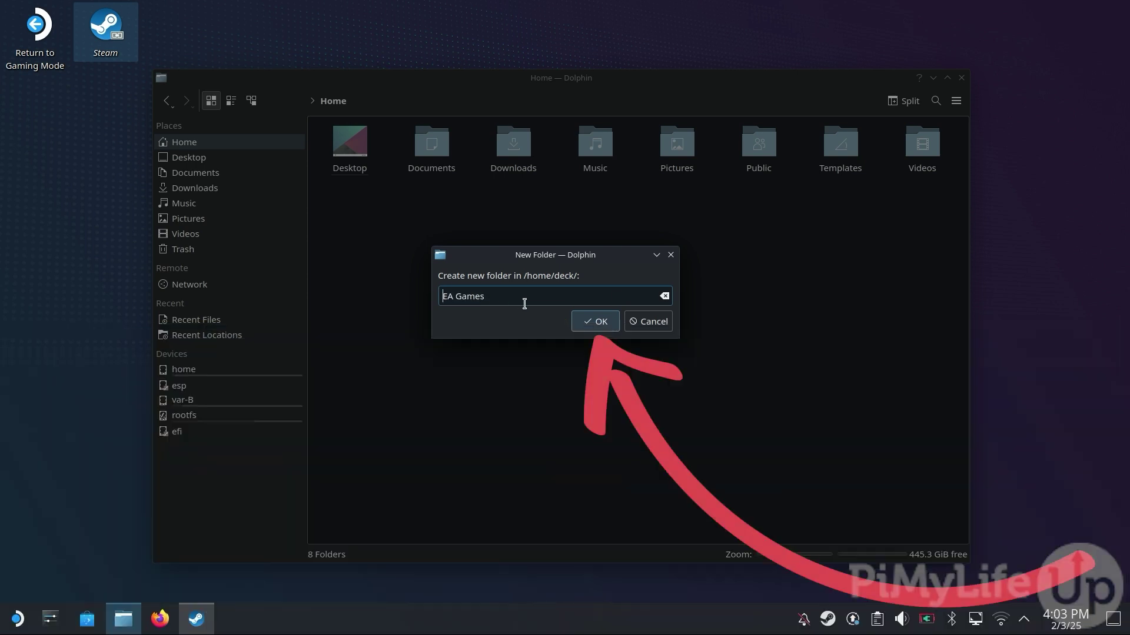
click(597, 322)
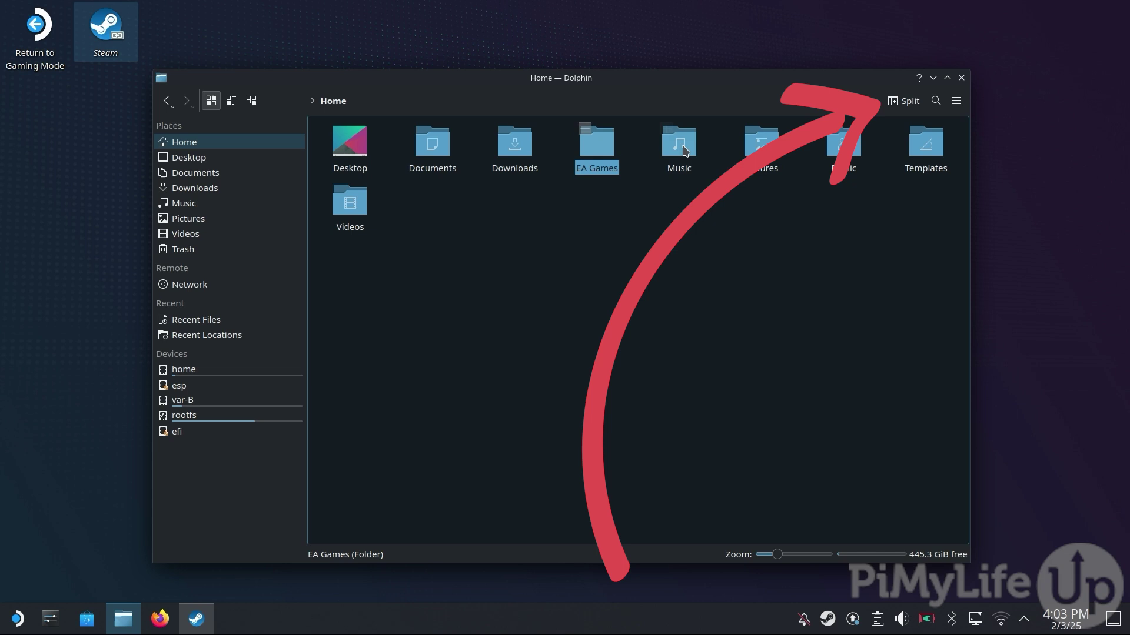
- Split the file view and open the copied Electronic Arts/EA Desktop/EA Desktop path in the second pane
click(907, 103)
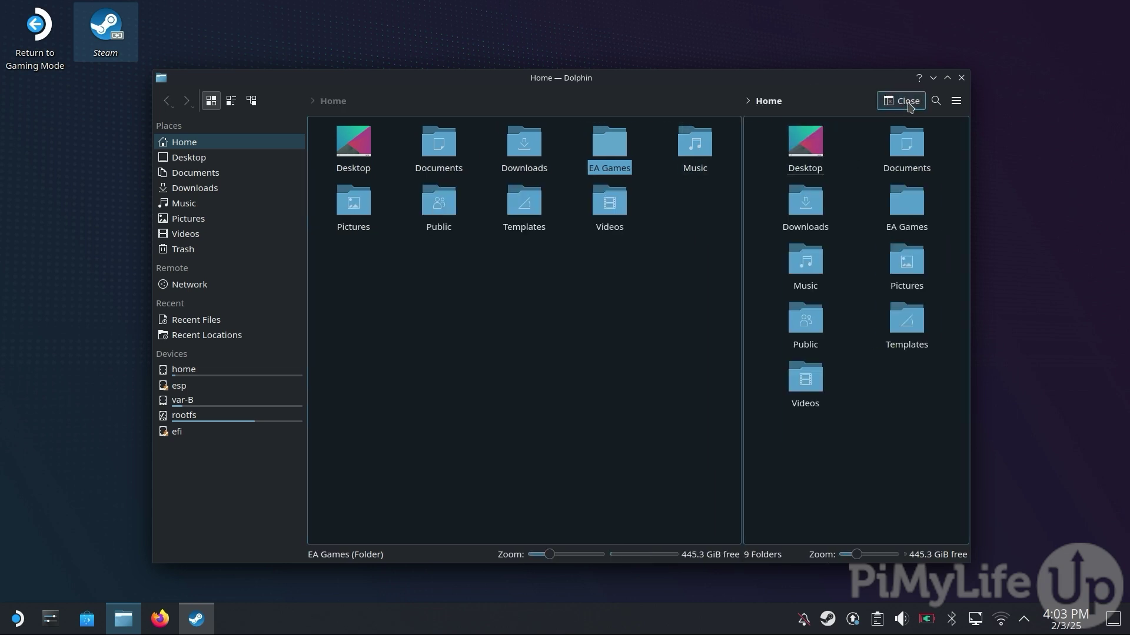
click(701, 101)
shift+click(695, 101)
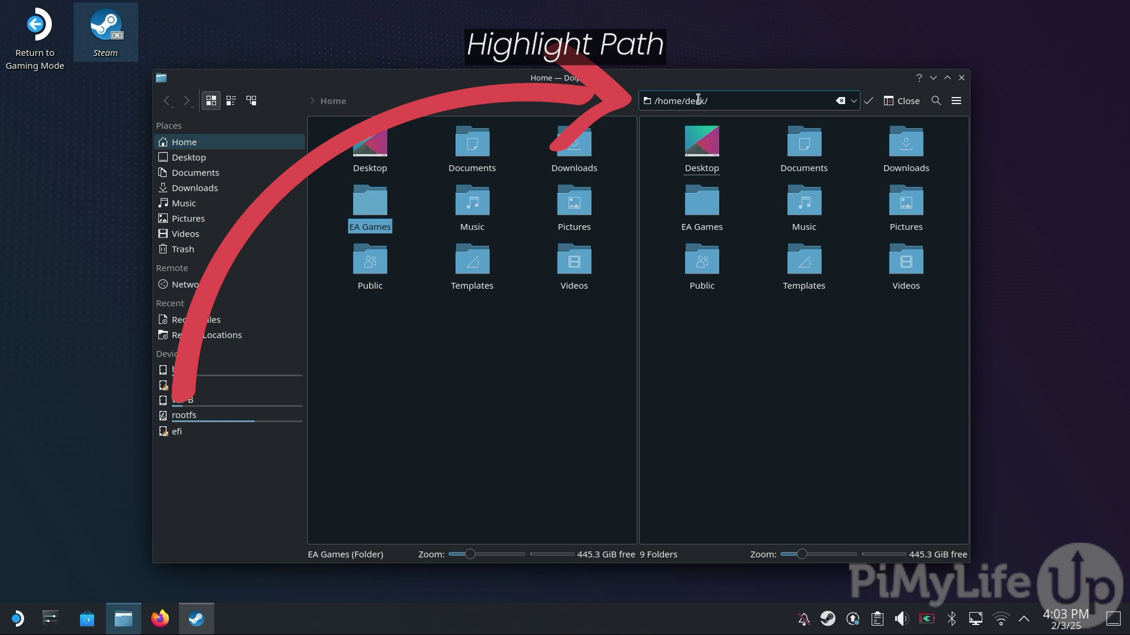
shift+click(700, 103)
right_click(699, 105)
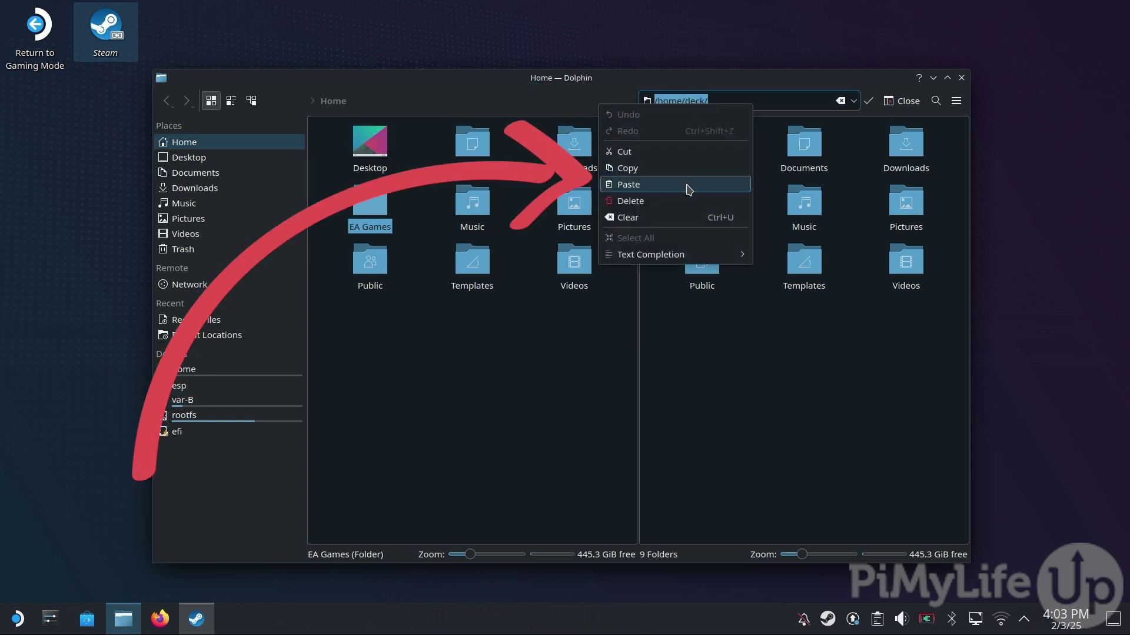
click(628, 184)
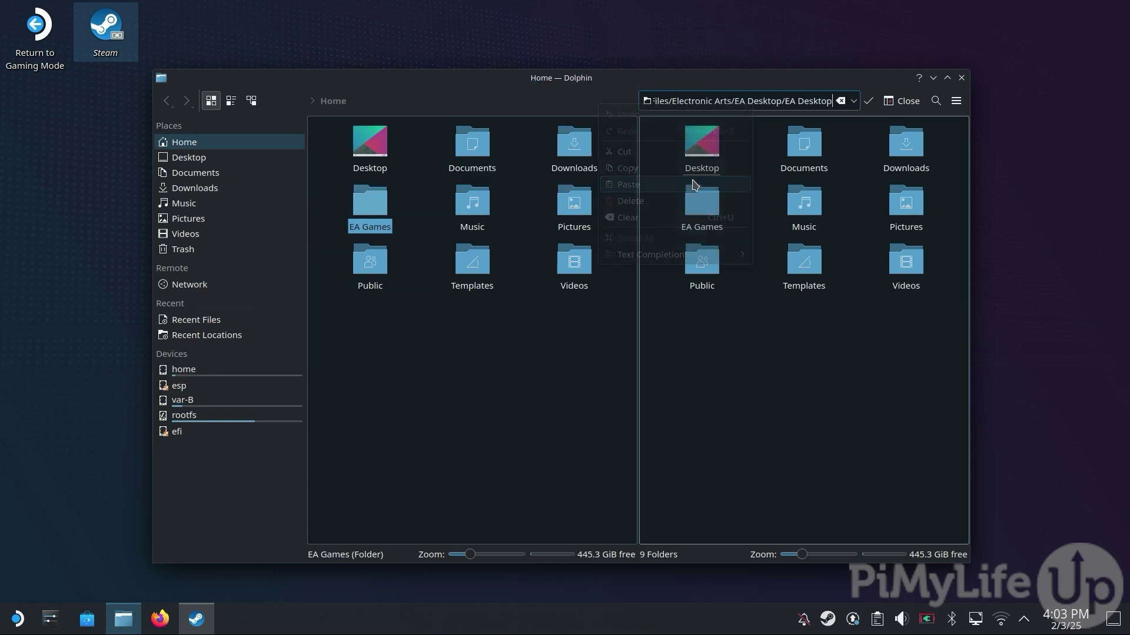
click(869, 105)
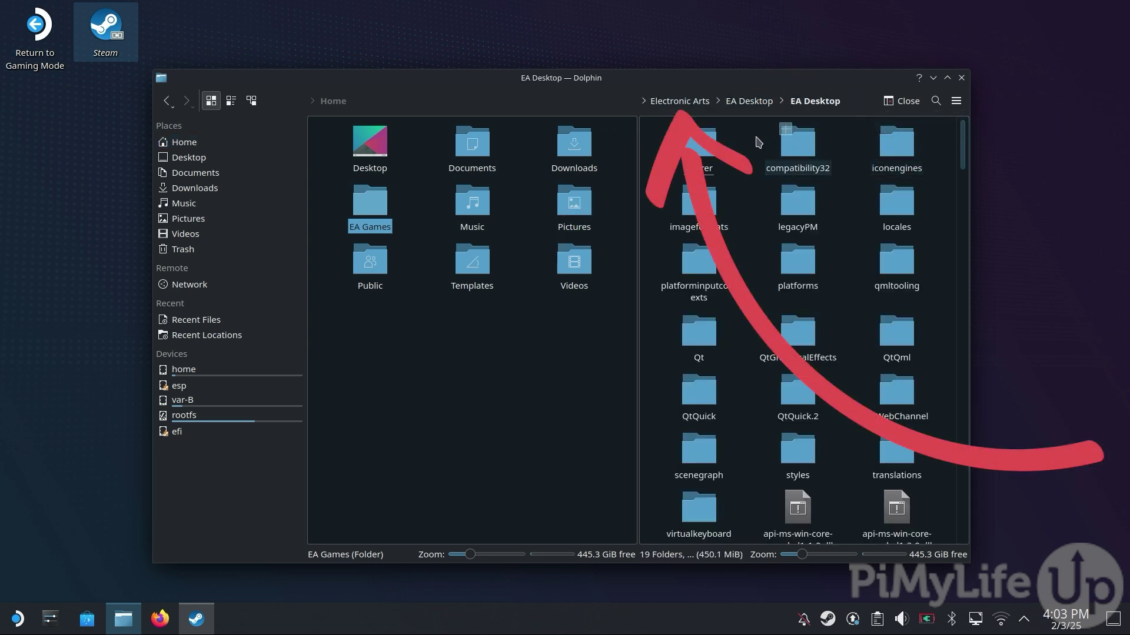
- Go up to the drive_c folder in the second pane and link Home's EA Games folder into it
click(697, 104)
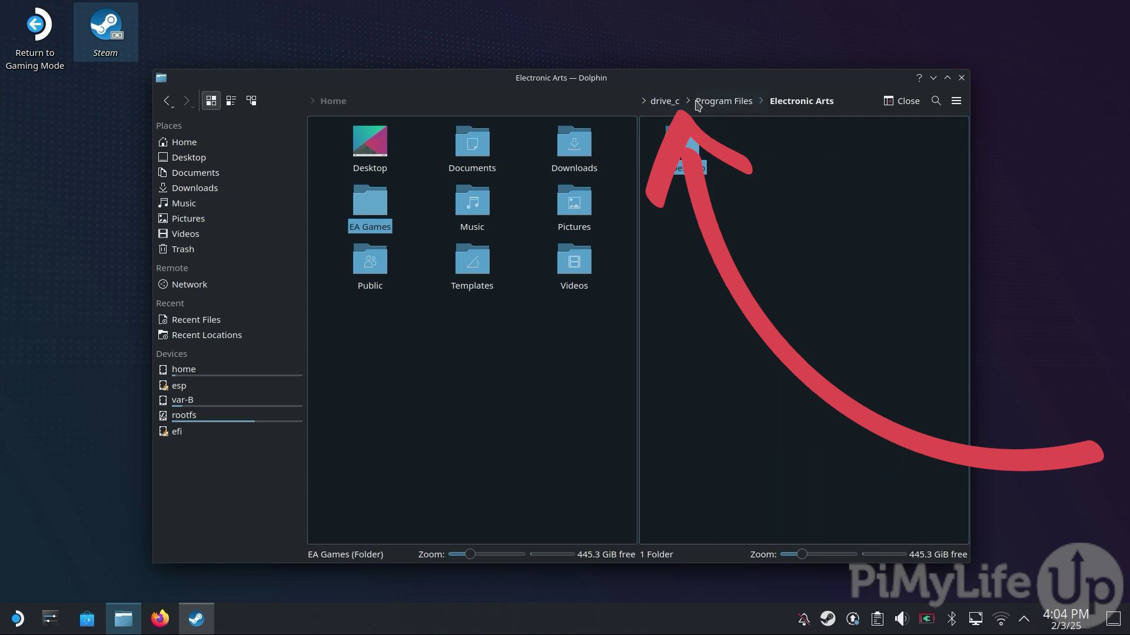
click(665, 102)
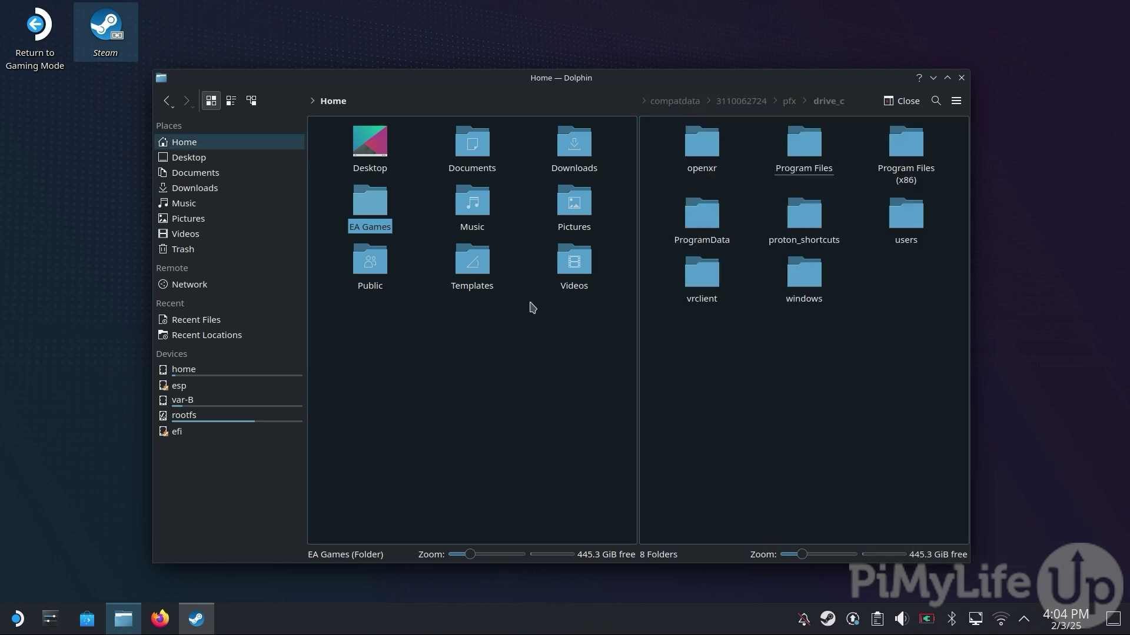
drag(367, 214, 819, 357)
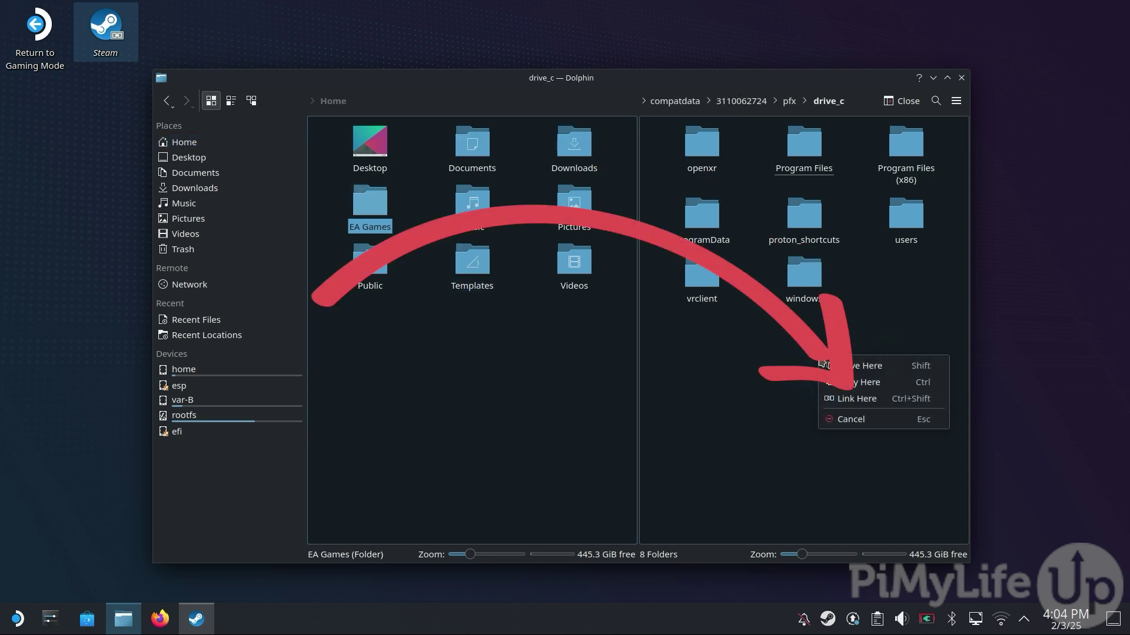
click(866, 399)
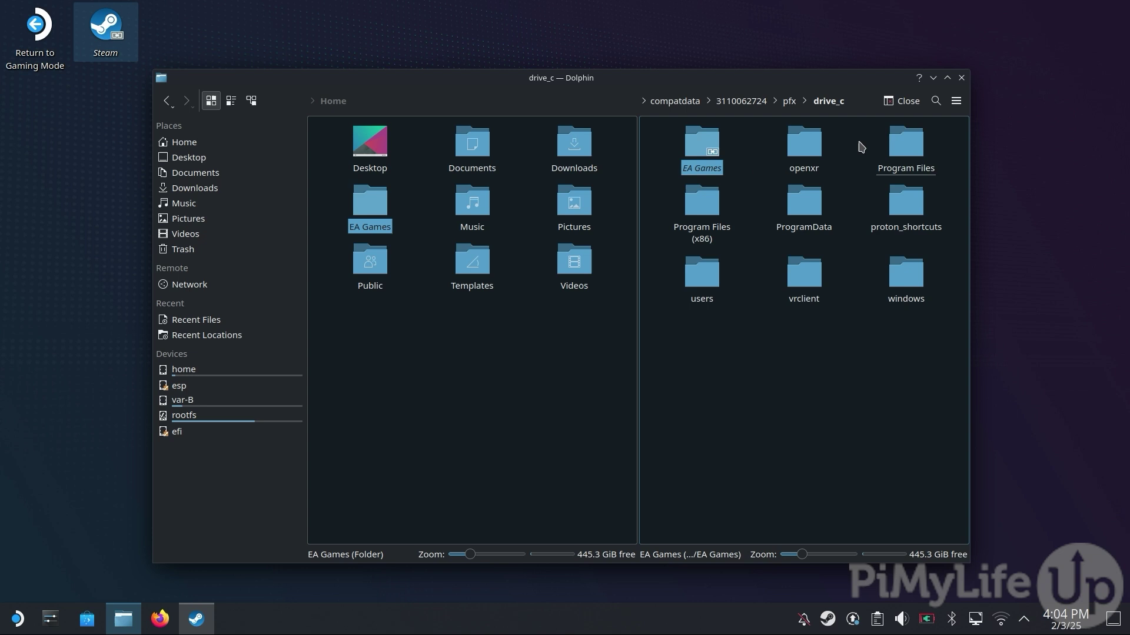
- Close Dolphin, switch to Steam's Gaming Mode and launch EA App from the library's Non-Steam collection
click(962, 78)
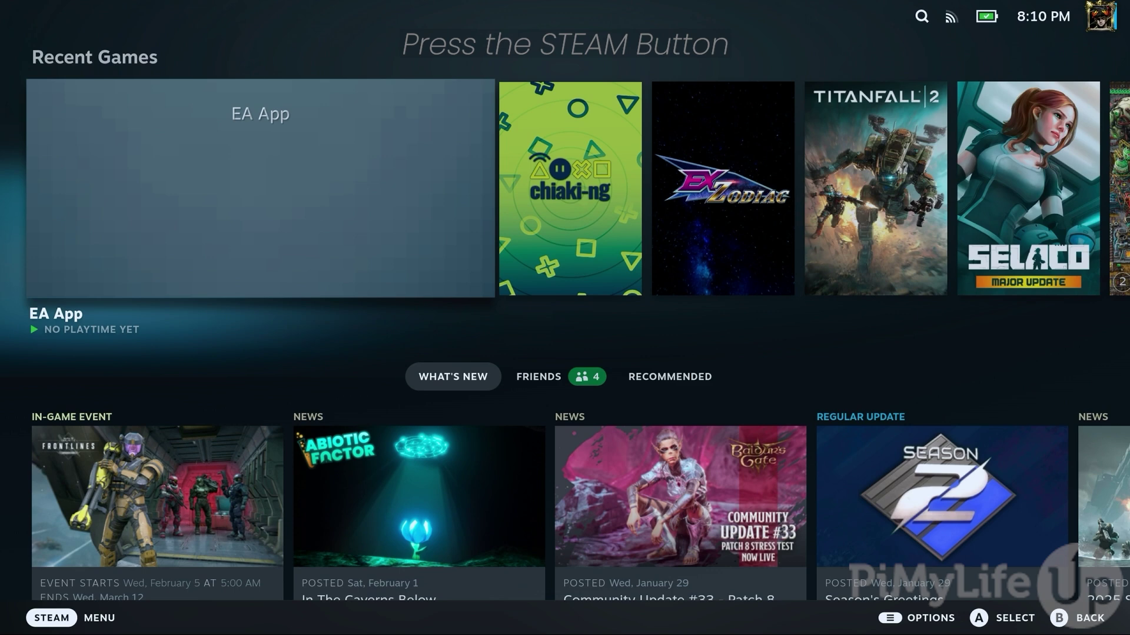
key(super)
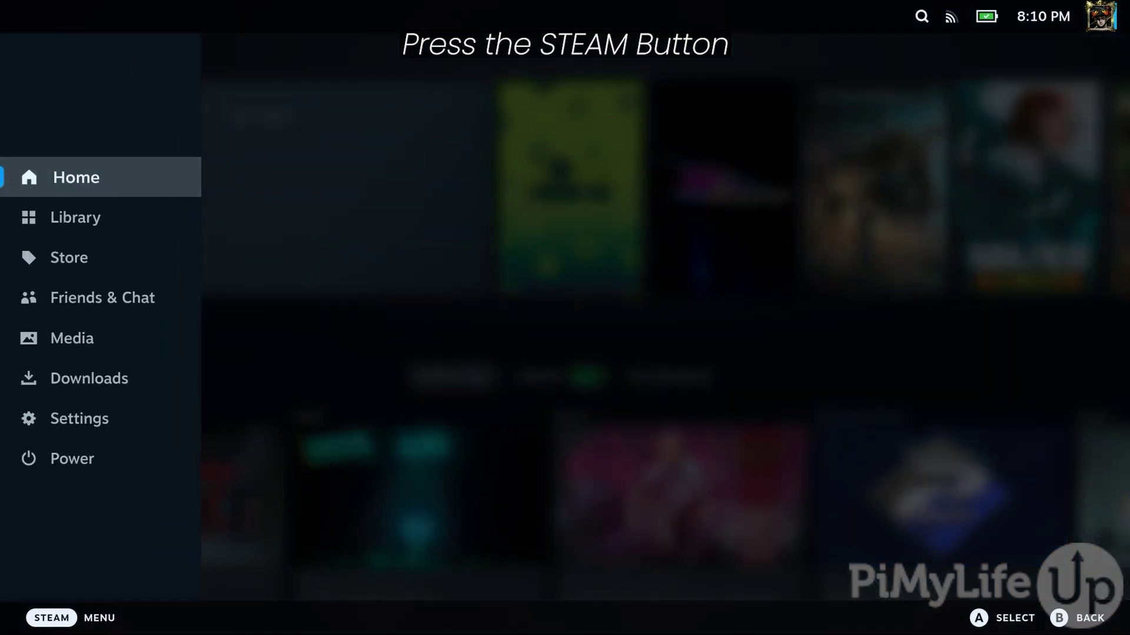
key(Down)
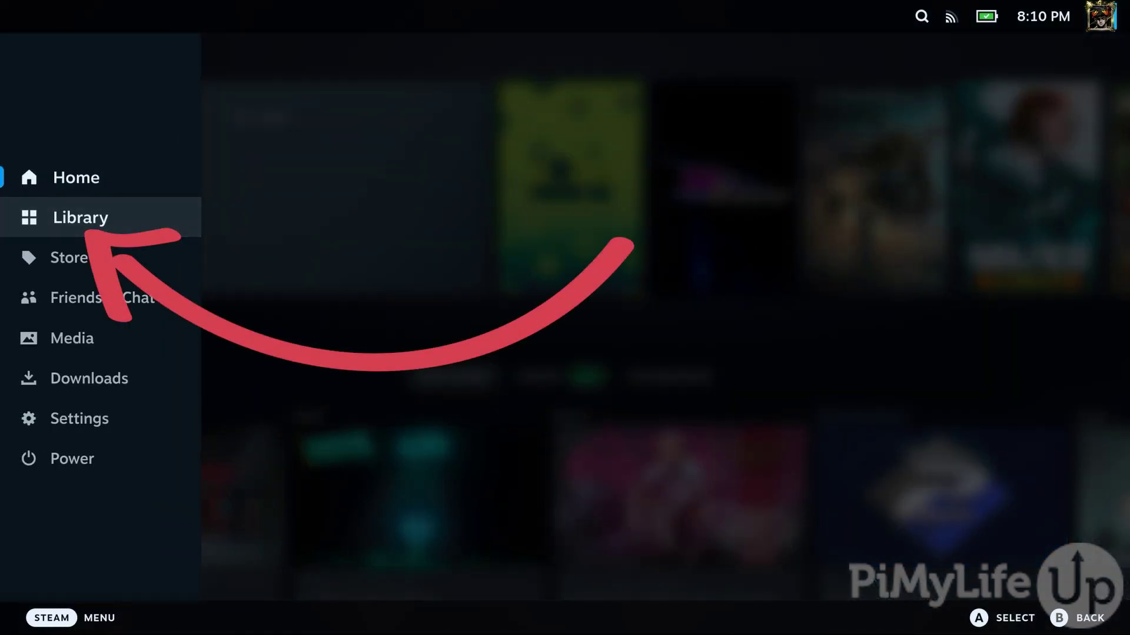
key(Return)
key(Tab)
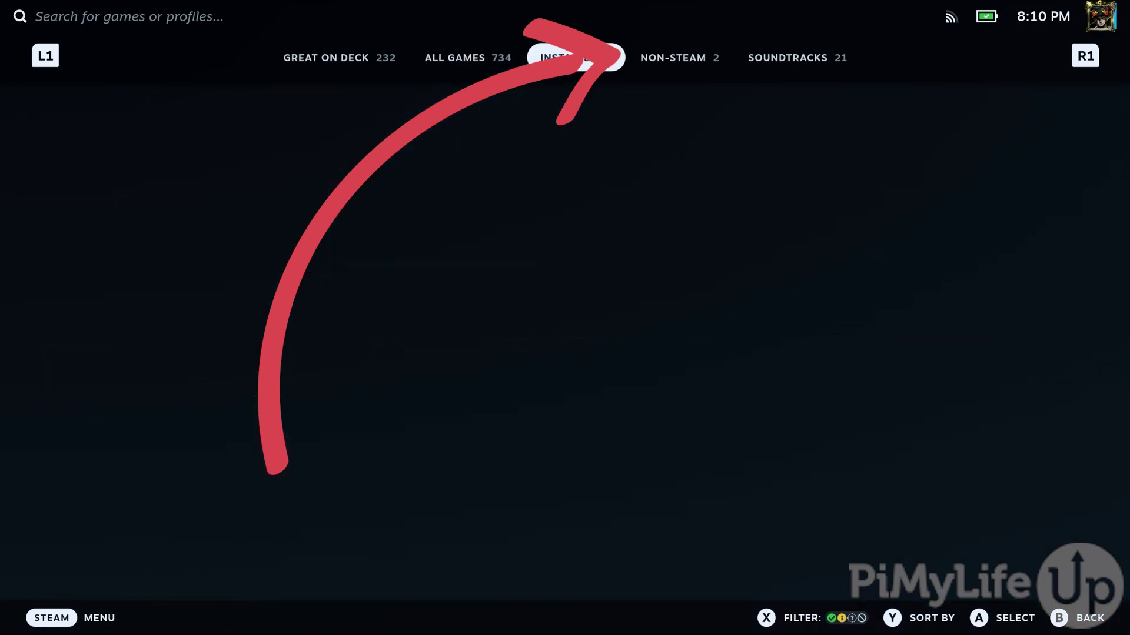
key(Tab)
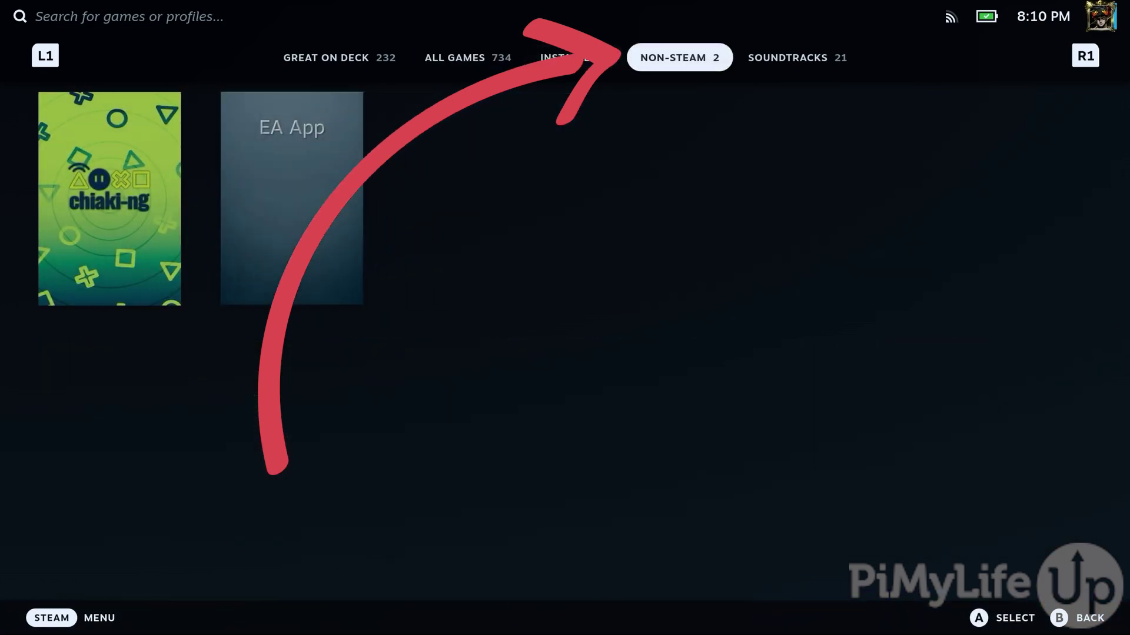
key(Down)
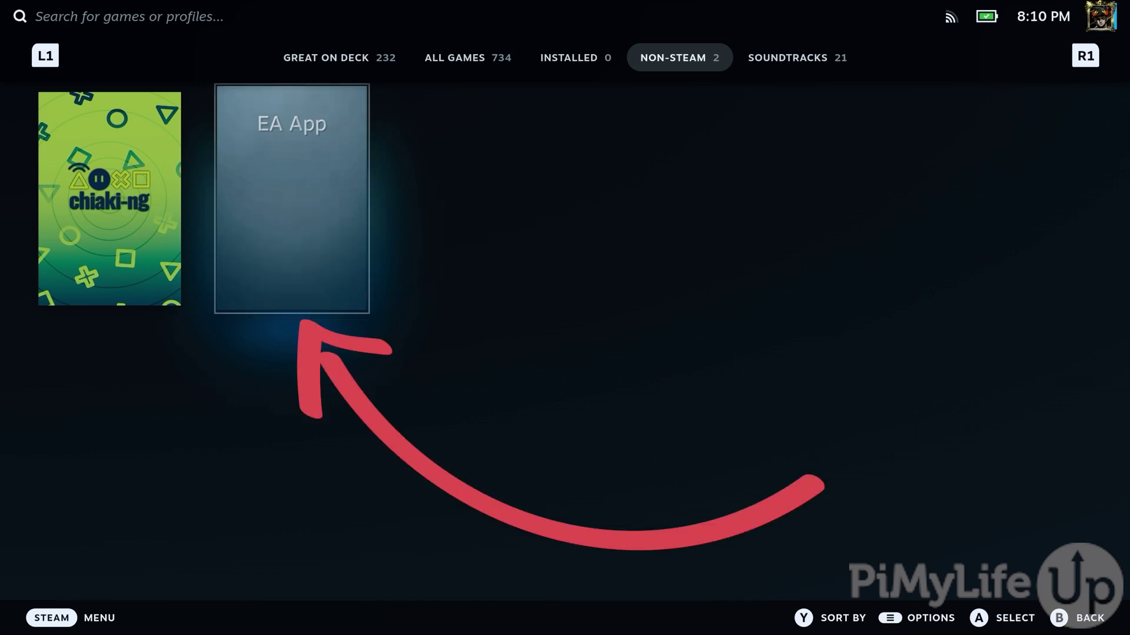
key(Return)
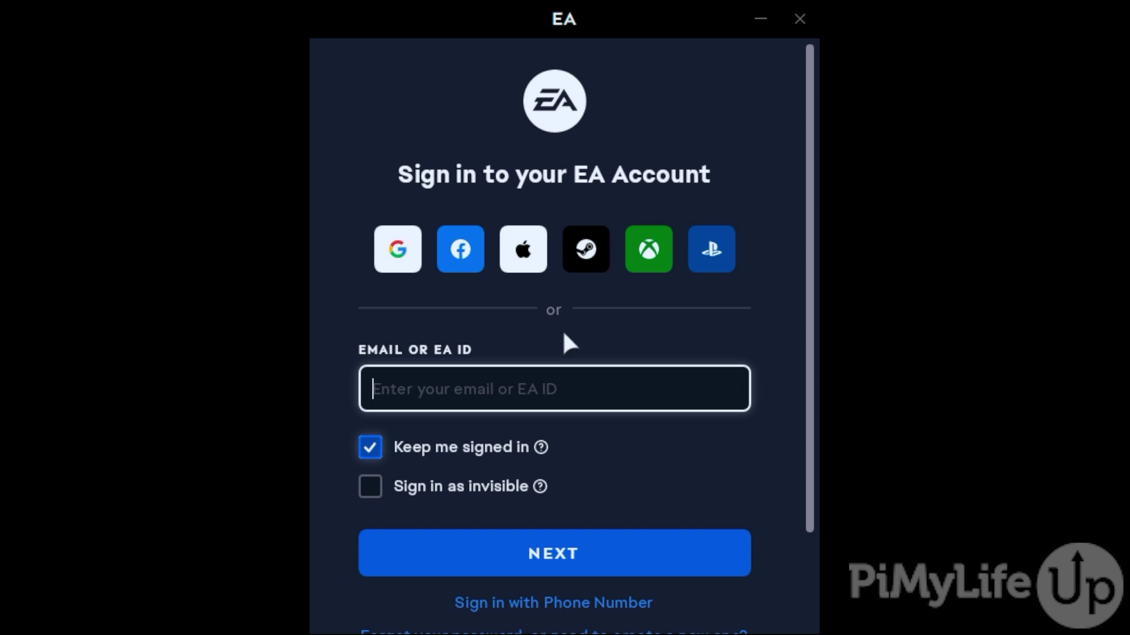
- Enter the account's e-mail in the EA sign-in form
click(545, 340)
click(552, 379)
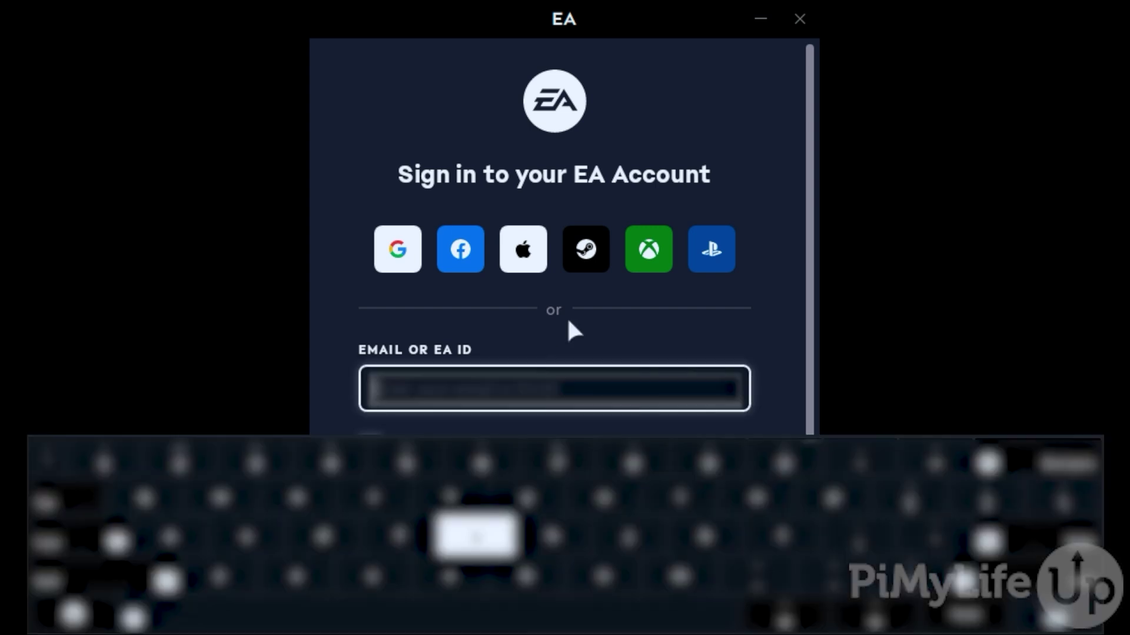
text([blurred email])
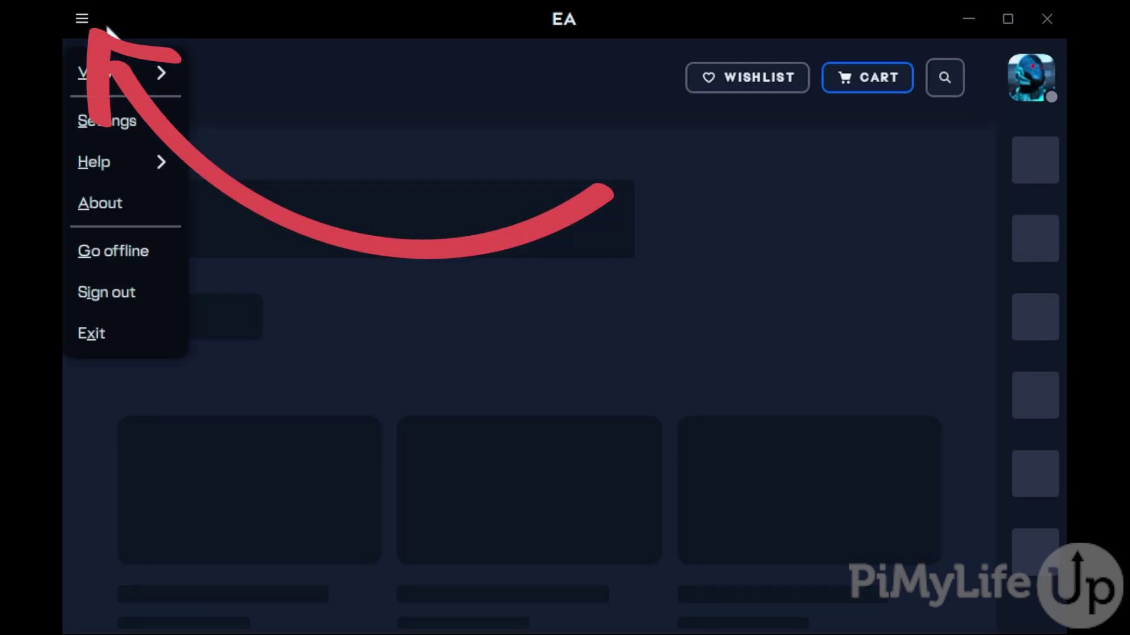
- In the EA app's download settings, set the install location to the EA Games folder directly under C:
click(157, 129)
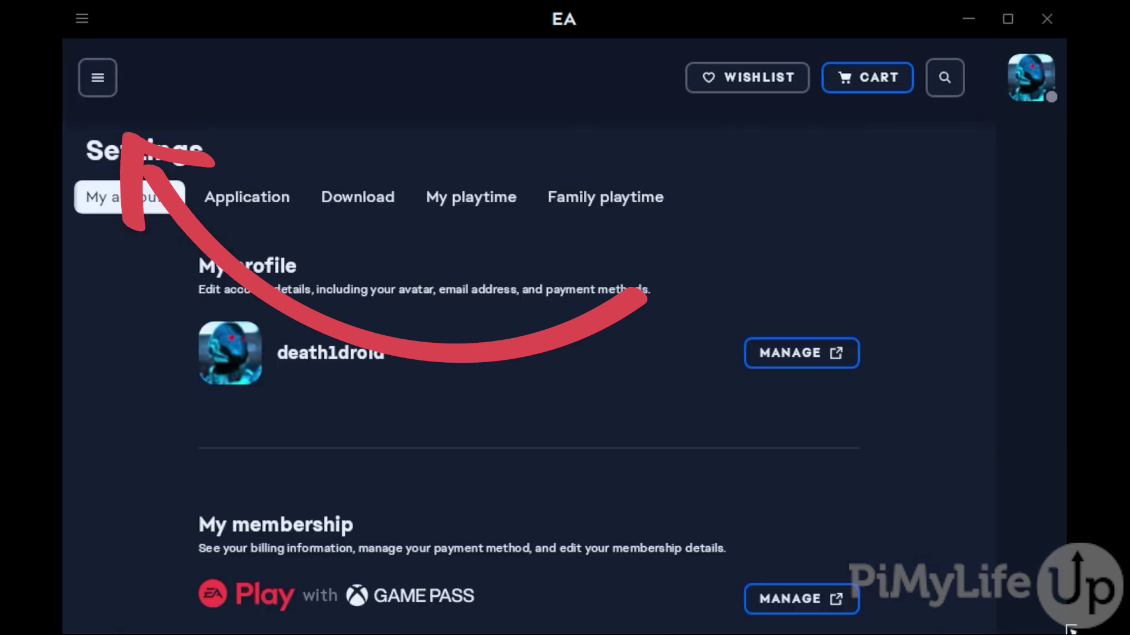
click(358, 200)
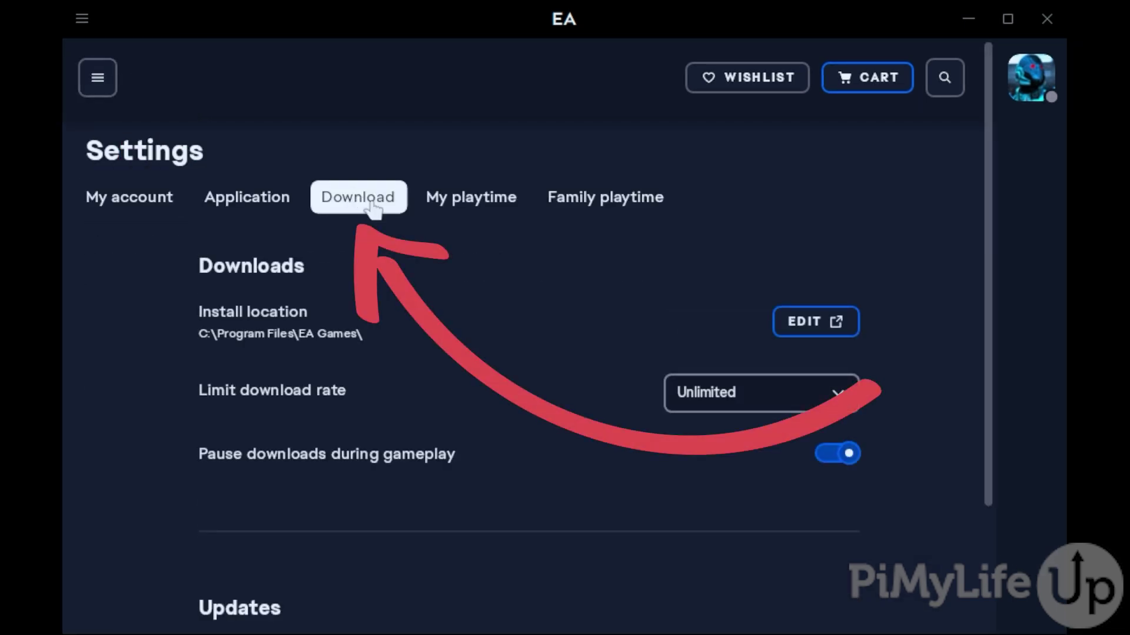
click(820, 326)
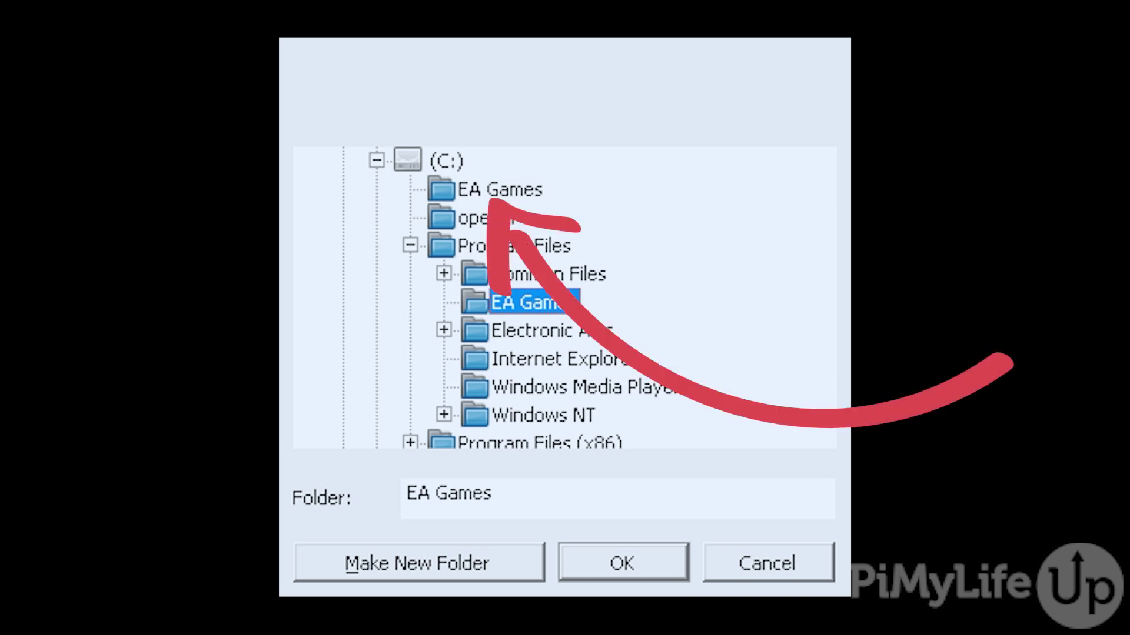
click(499, 189)
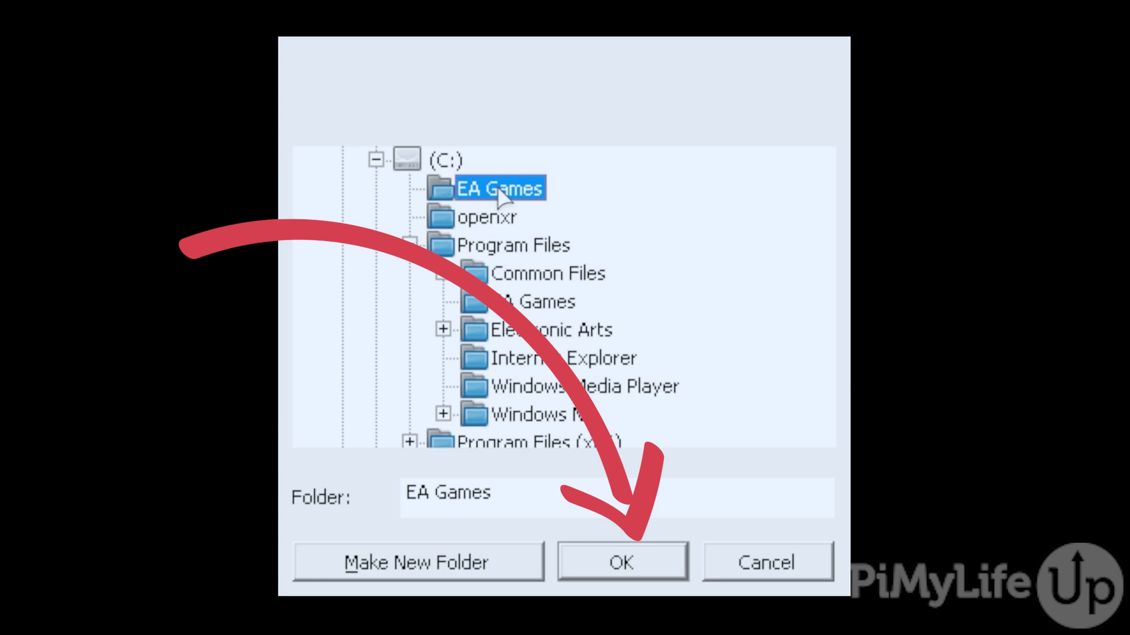
click(671, 569)
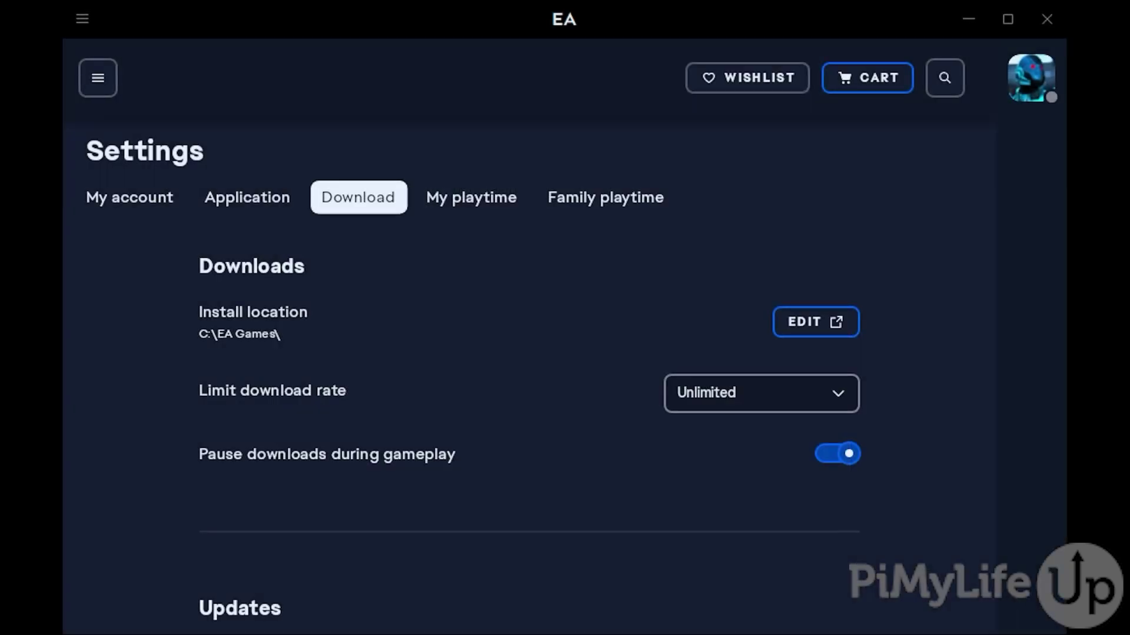
- Download Mass Effect (2007) from the EA library to C:\EA Games\Mass Effect in English with a desktop shortcut, accepting the terms of play
click(101, 88)
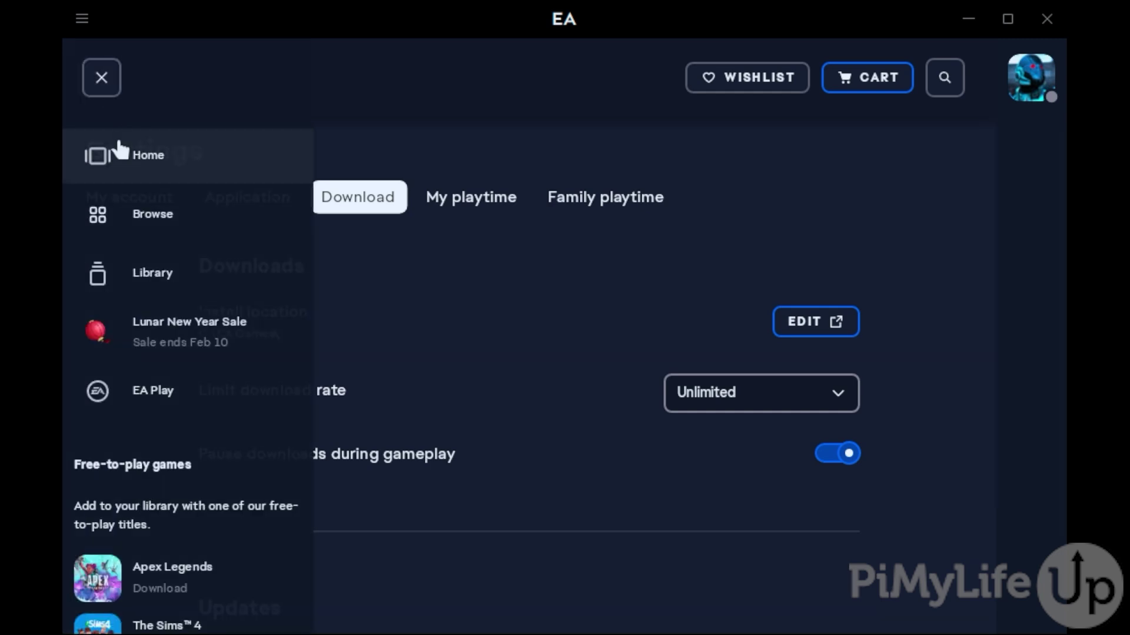
click(153, 273)
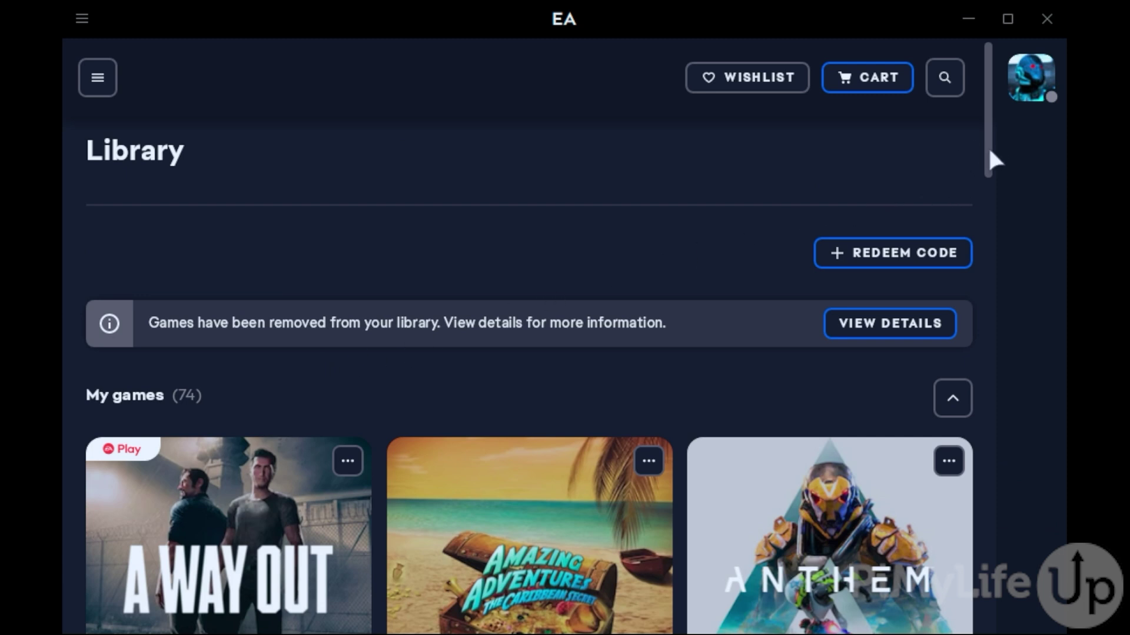
drag(992, 150, 1027, 629)
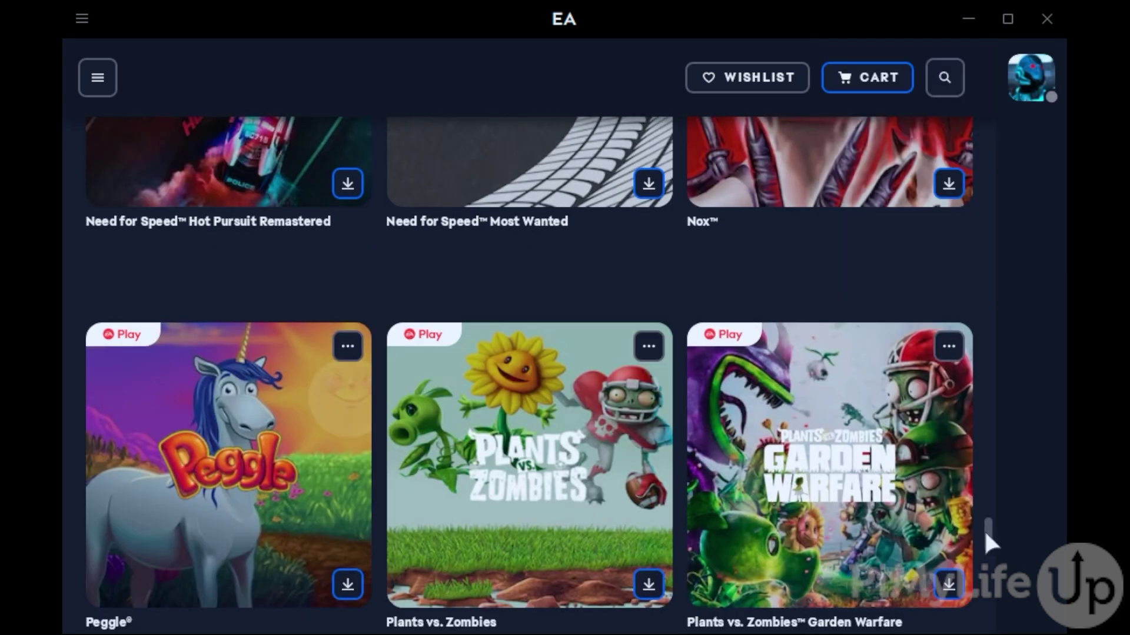
click(649, 366)
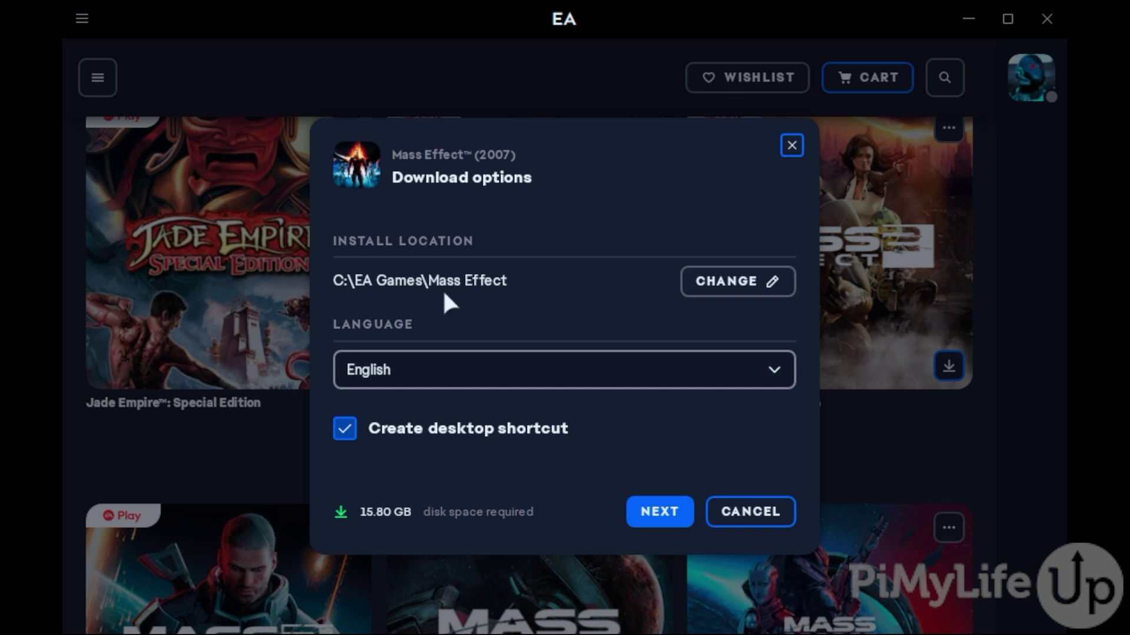
click(679, 520)
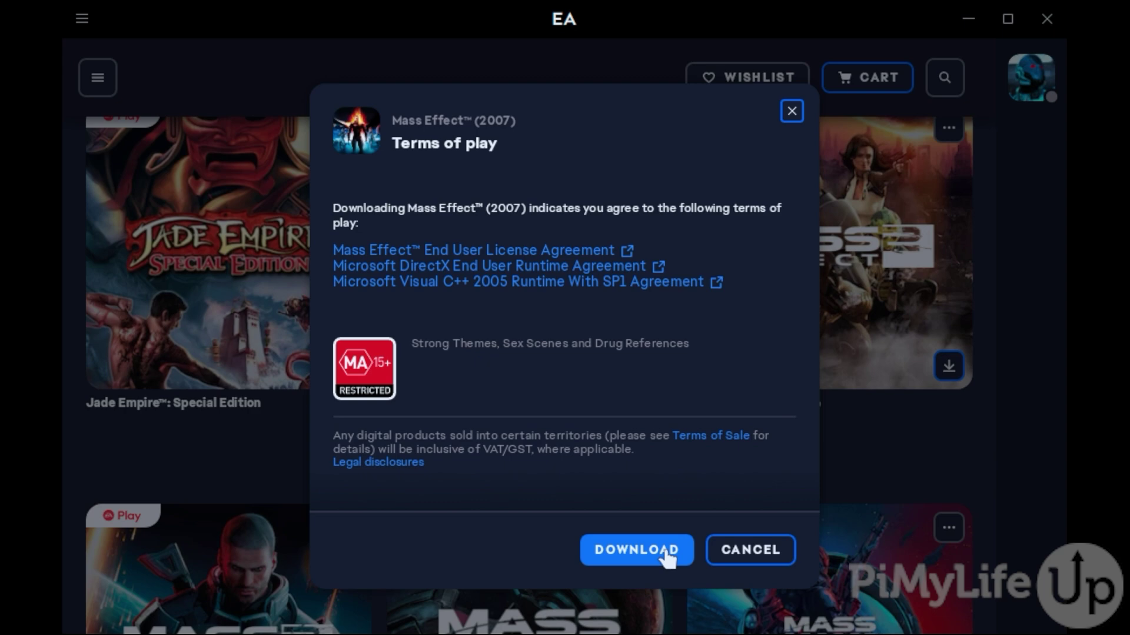
click(667, 556)
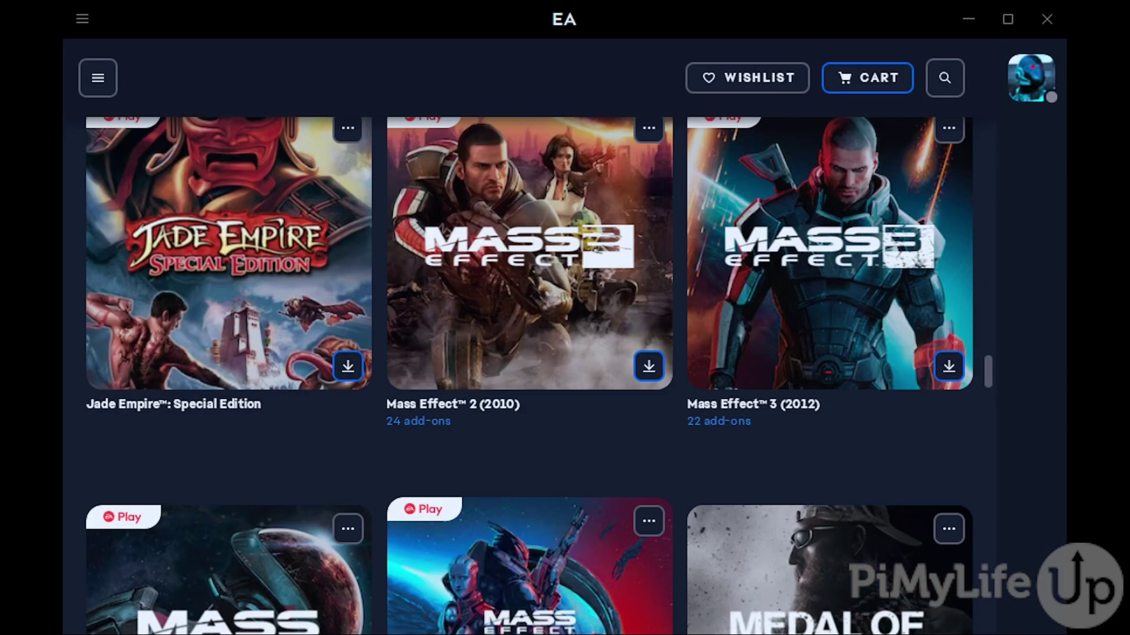
- Launch the game from the library's Installed section and grant it administrative privileges
drag(981, 355, 1021, 122)
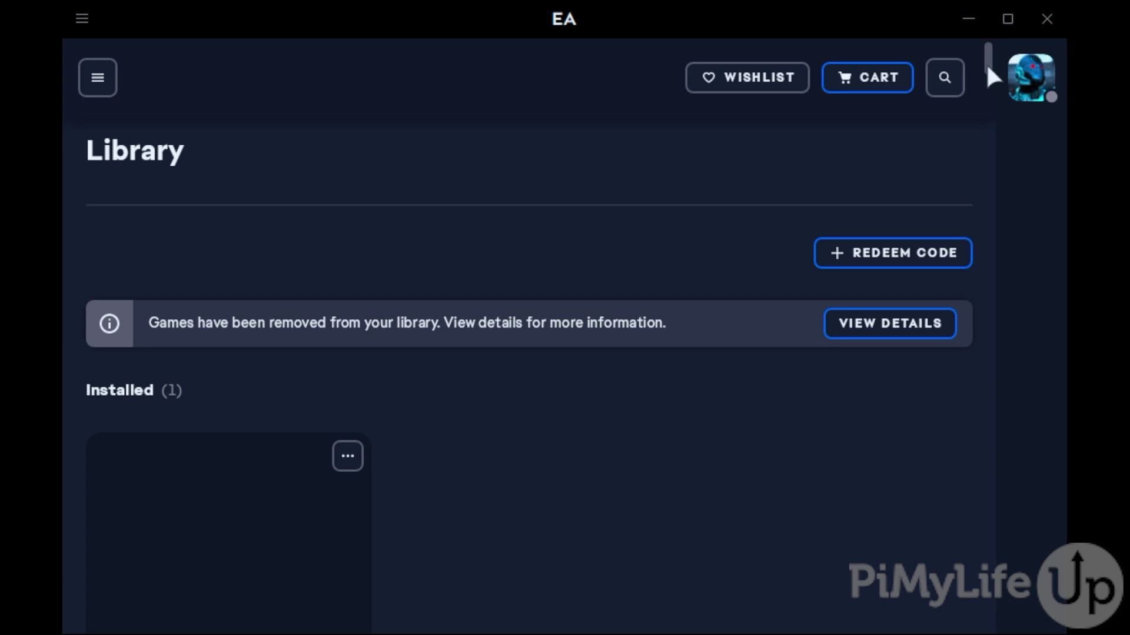
scroll(997, 83, down, 3)
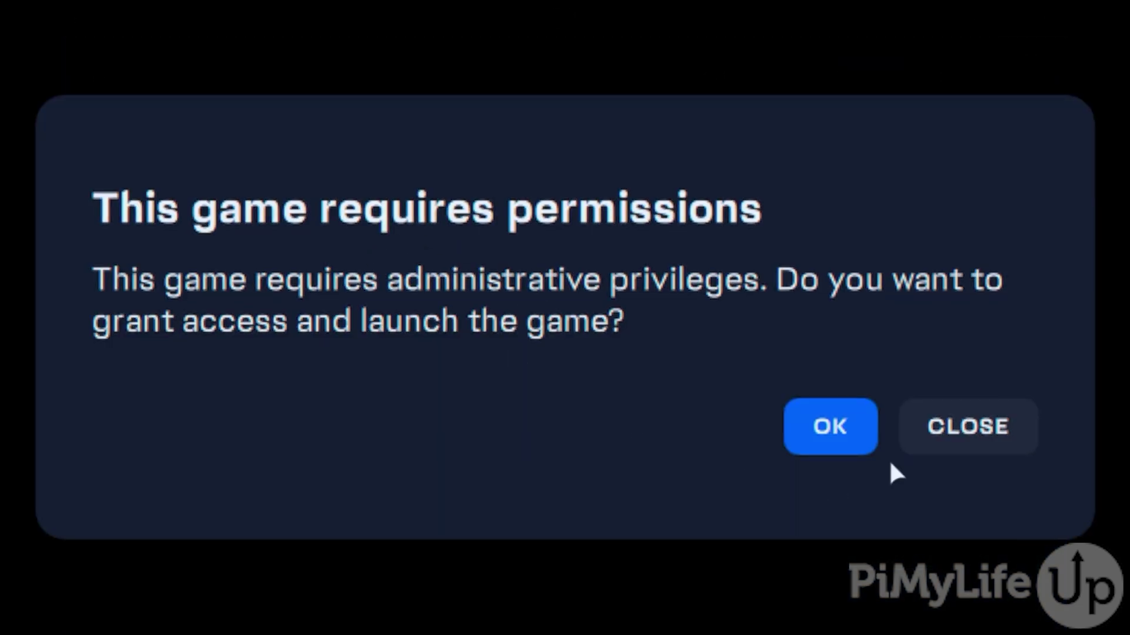
click(845, 425)
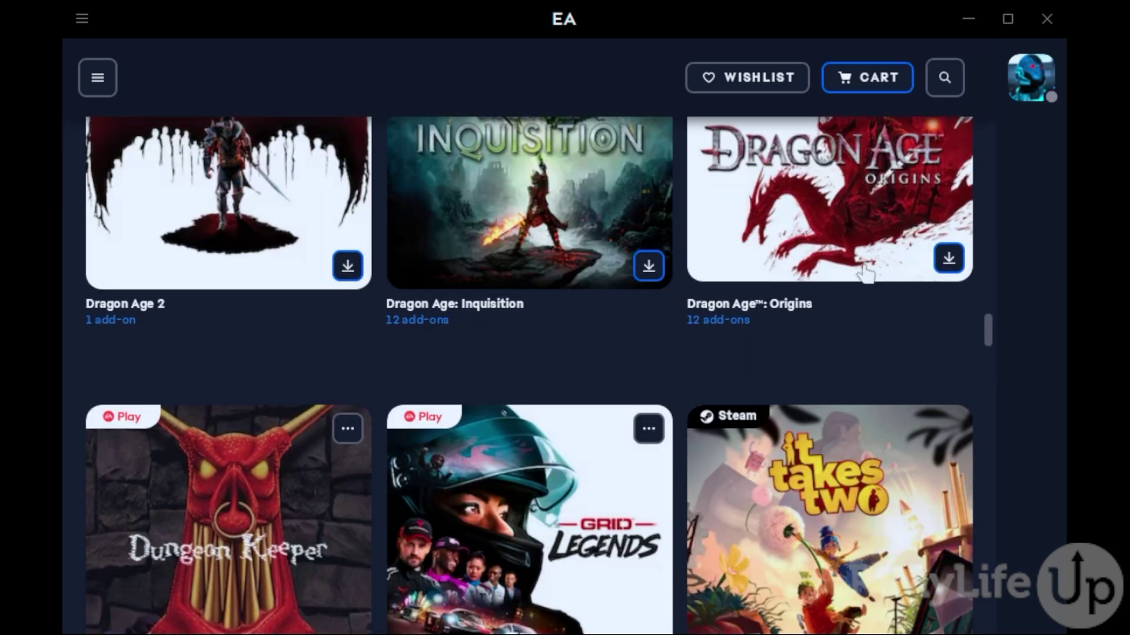
- Install Dungeon Keeper from the EA library and run option 1, Dungeon Keeper, in its Gold launcher
click(267, 537)
click(862, 471)
click(658, 512)
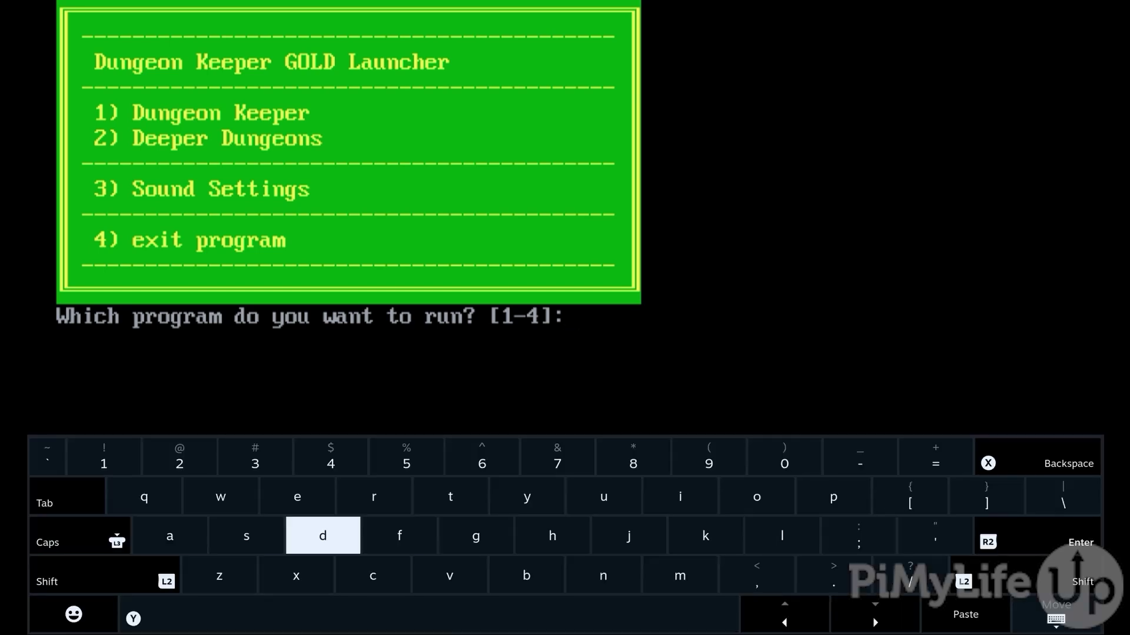
key(1)
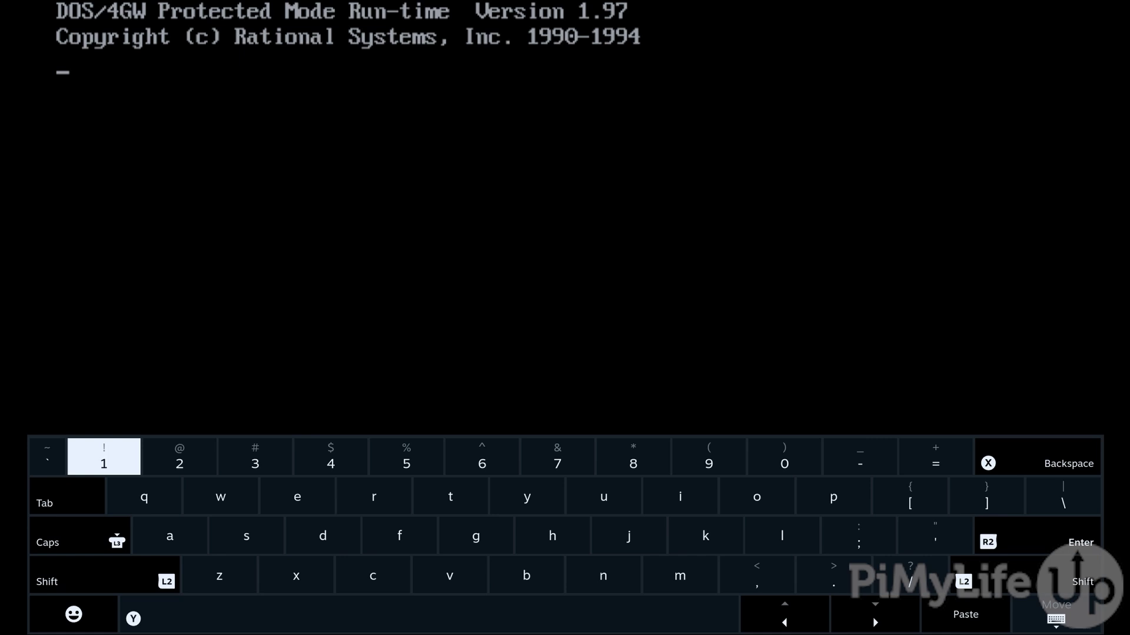